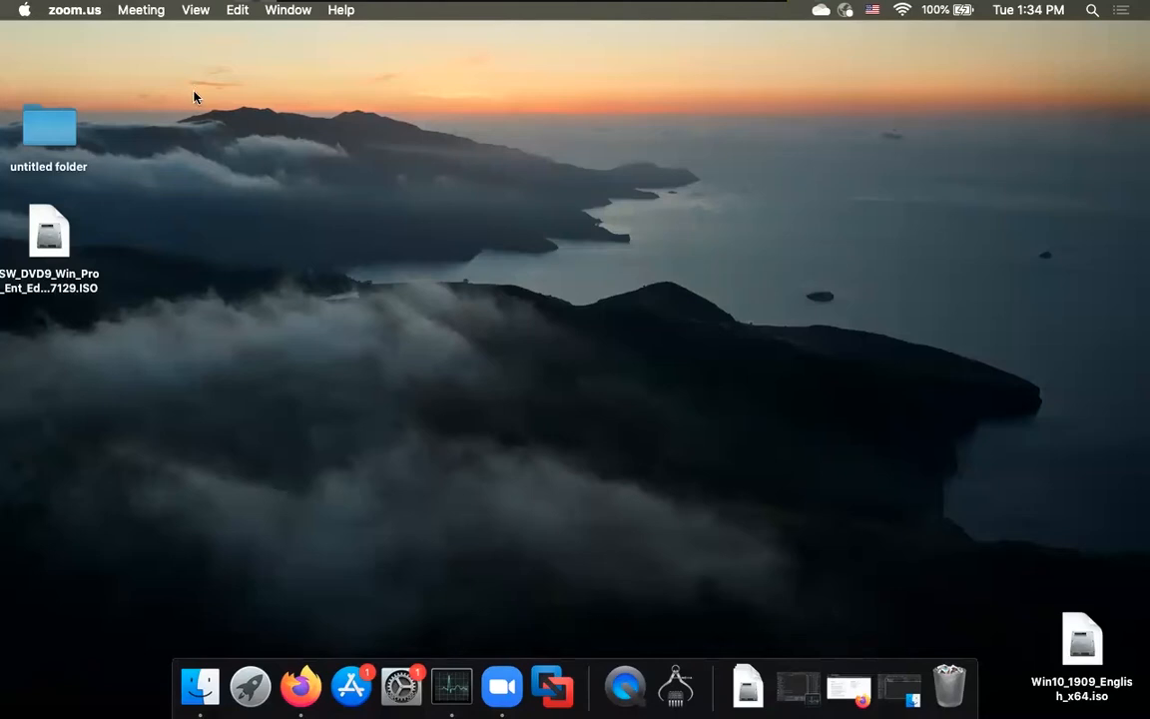
Step: Select the Windows ISO file on the desktop, then clear the selection
click(52, 252)
click(125, 180)
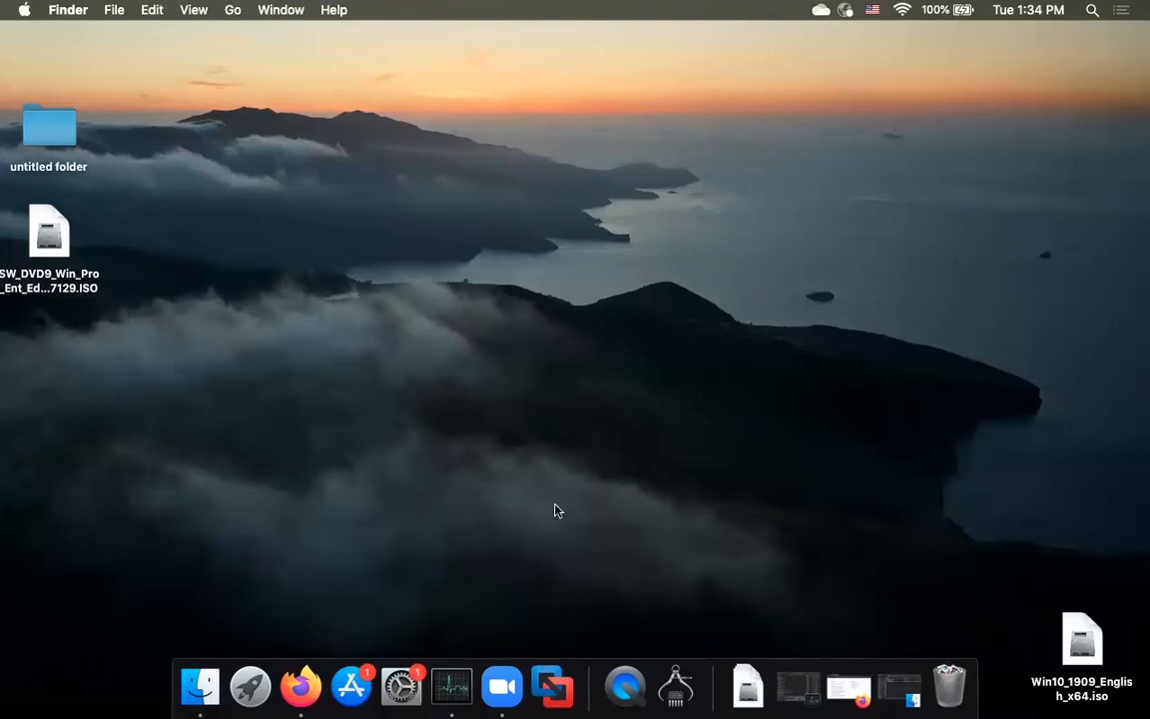
drag(500, 167, 531, 256)
Step: Revisit the ECS Helpdesk page in Firefox from the Engineering & Computer Science page
click(300, 686)
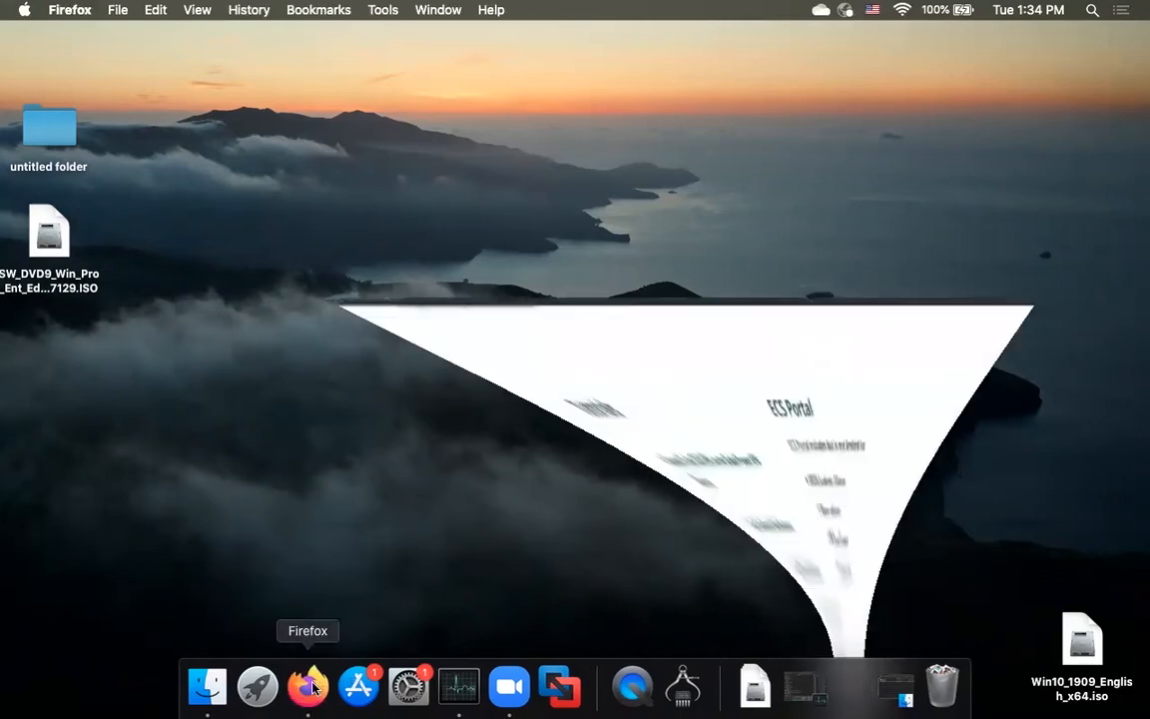
scroll(571, 354, up, 10)
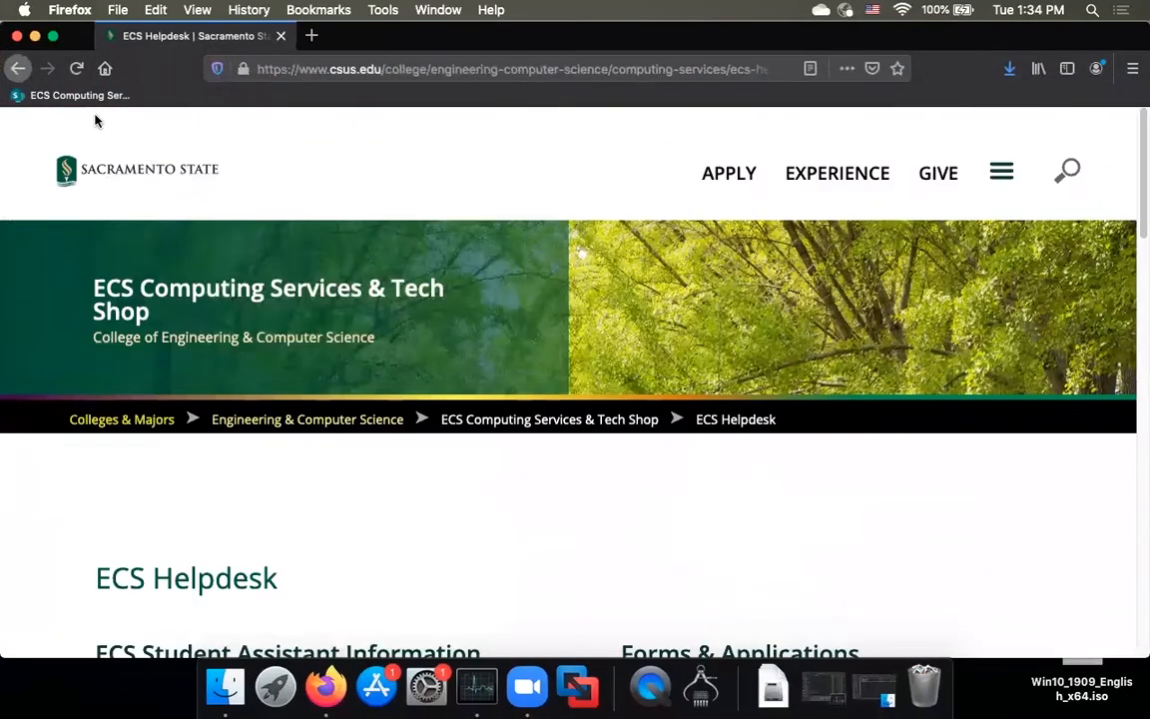
click(18, 67)
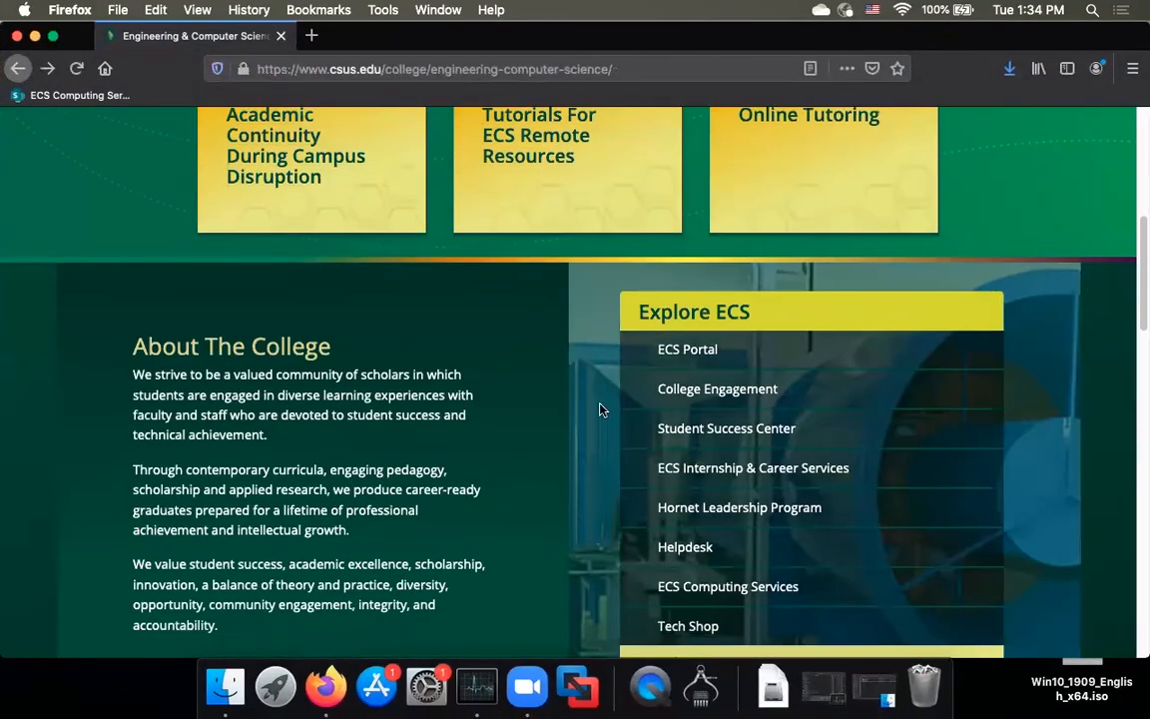
click(681, 542)
scroll(534, 306, down, 7)
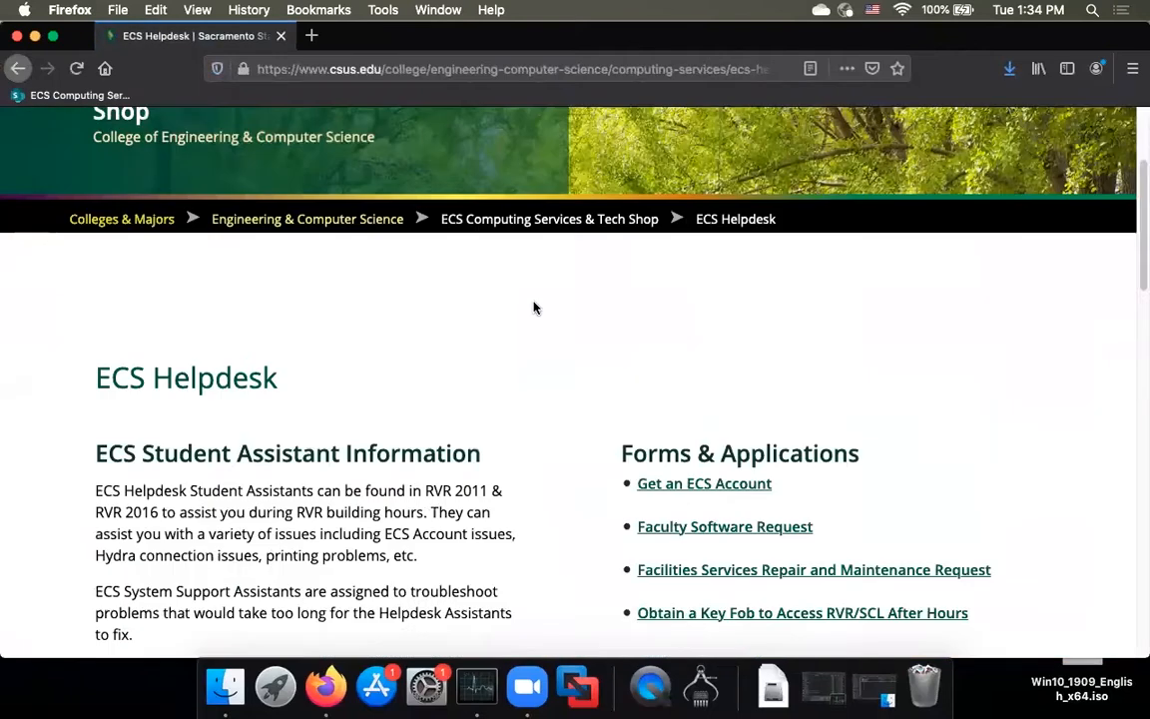
scroll(564, 303, down, 5)
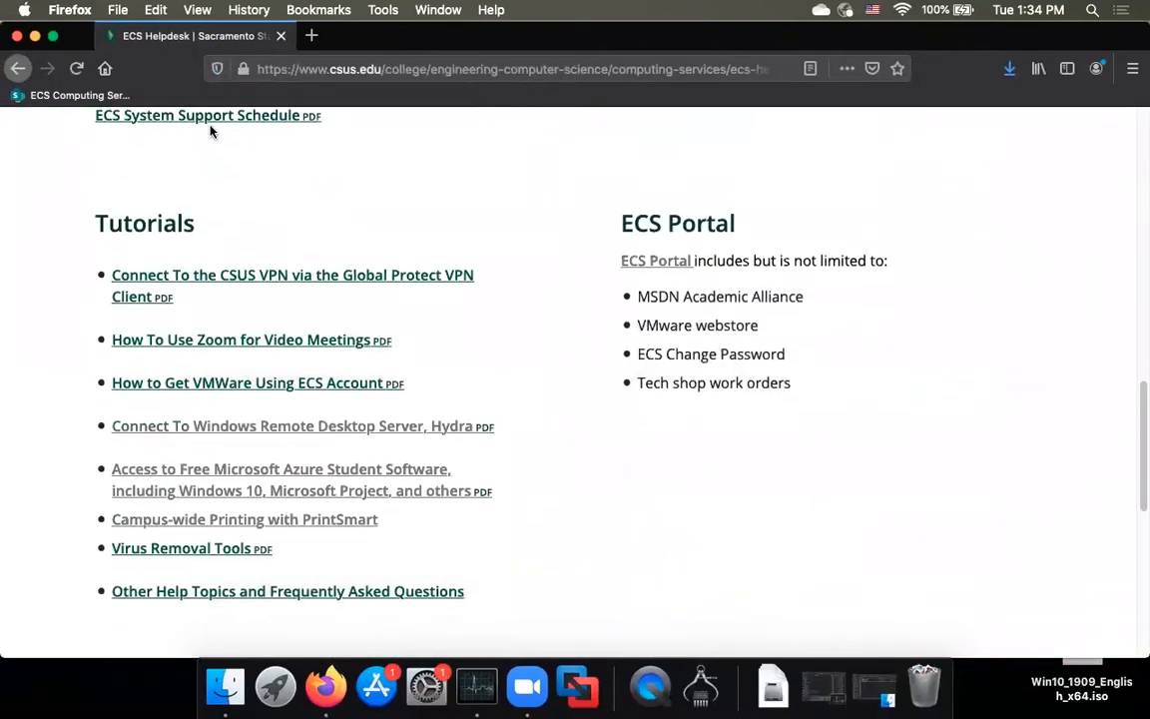
Step: Hide Firefox and drag the desktop Windows 10 x64 ISO into a newly launched VMware Fusion
click(18, 36)
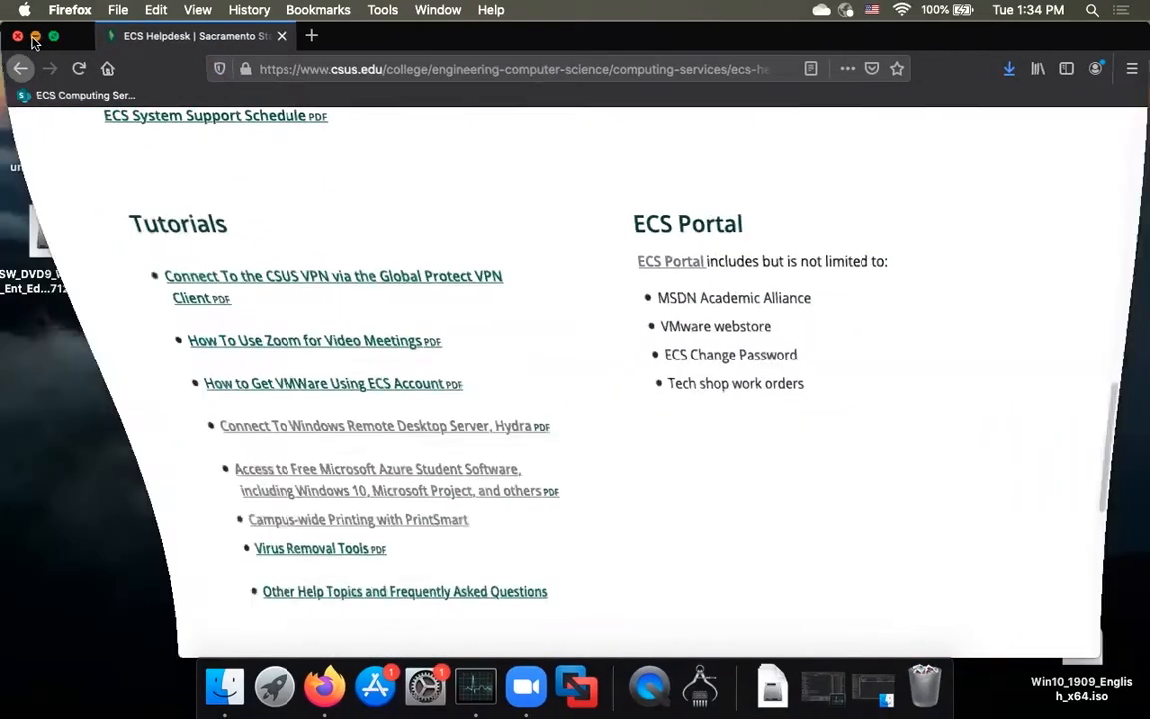
click(447, 310)
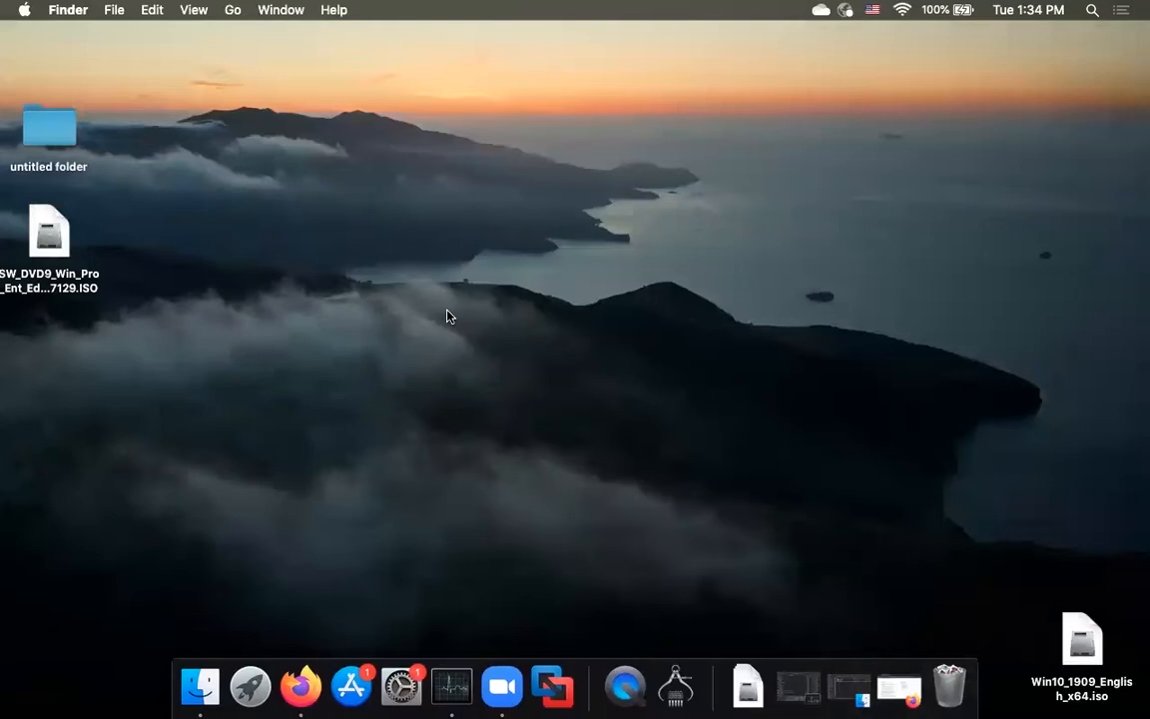
click(554, 689)
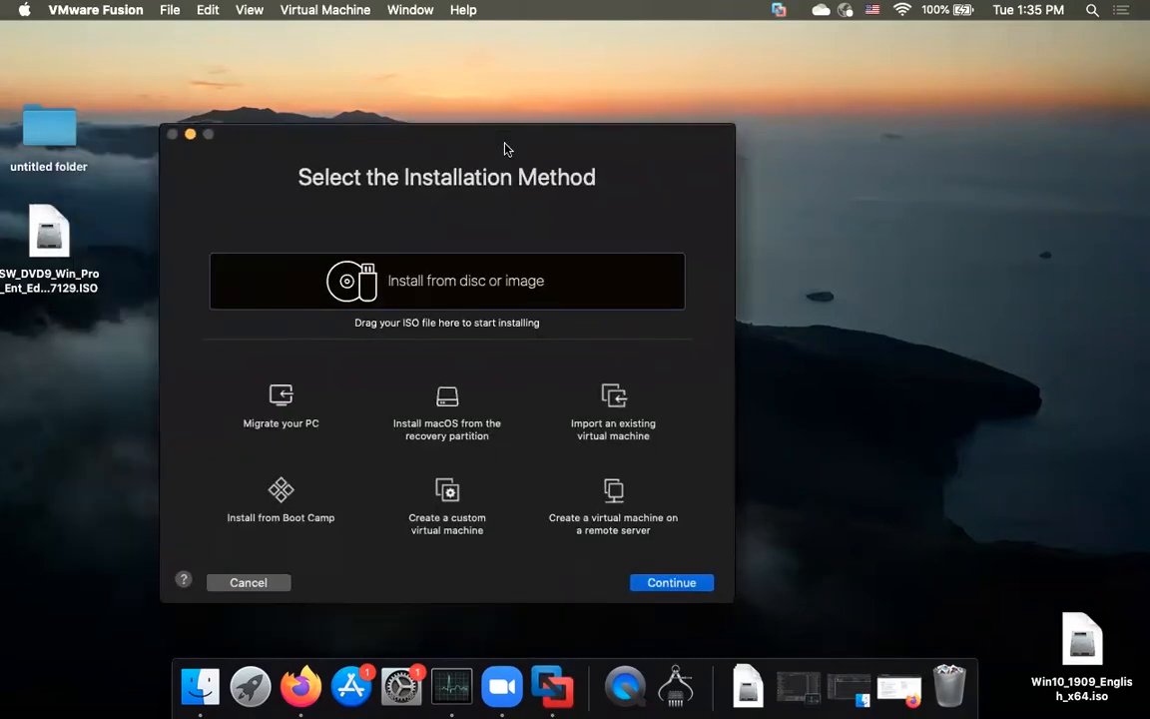
drag(44, 236, 602, 277)
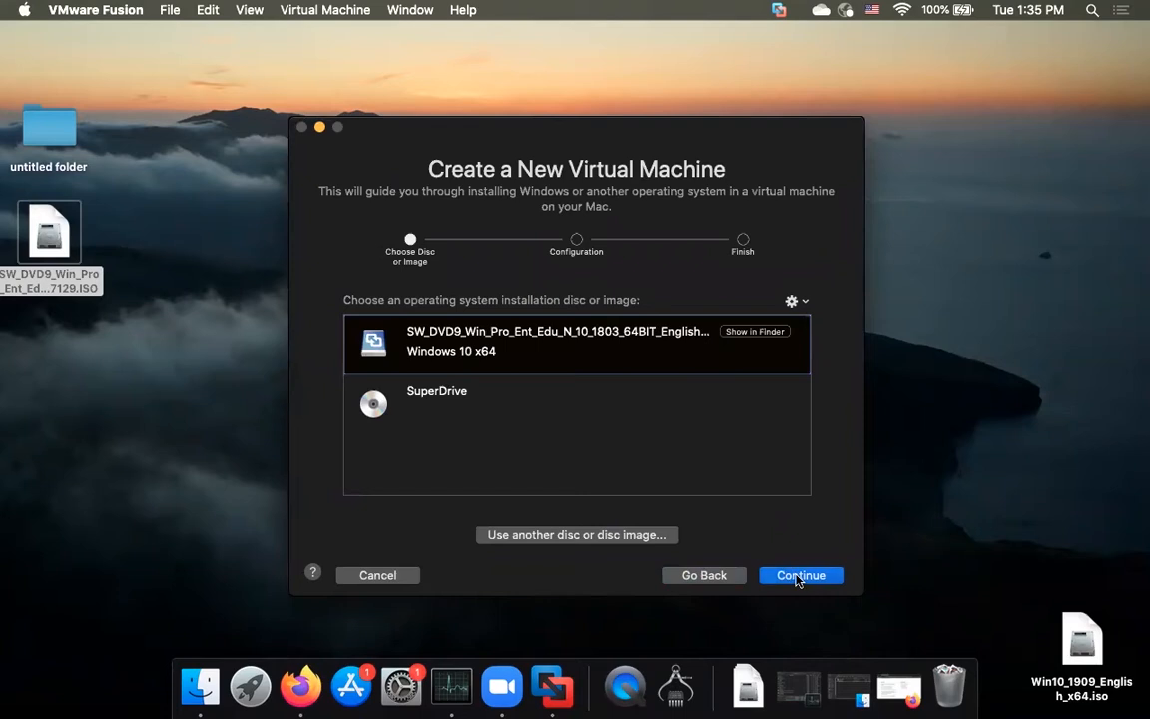
Step: Replace the Easy Install account name with 'test'
click(797, 577)
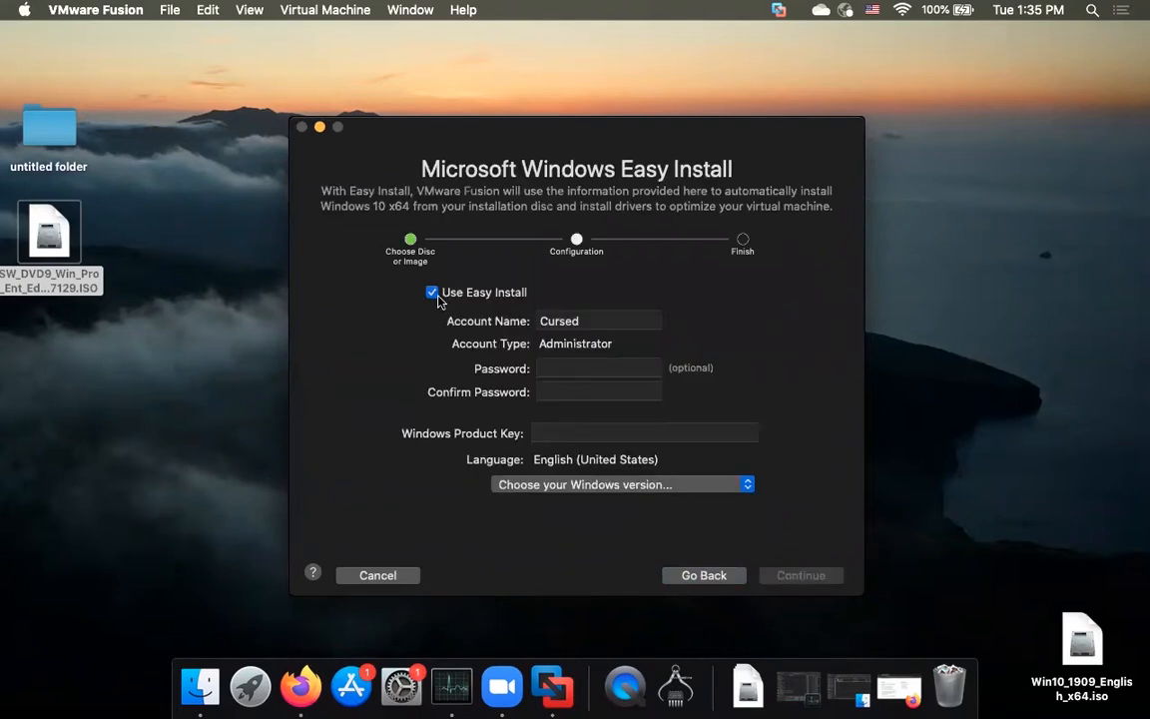
drag(462, 127, 432, 129)
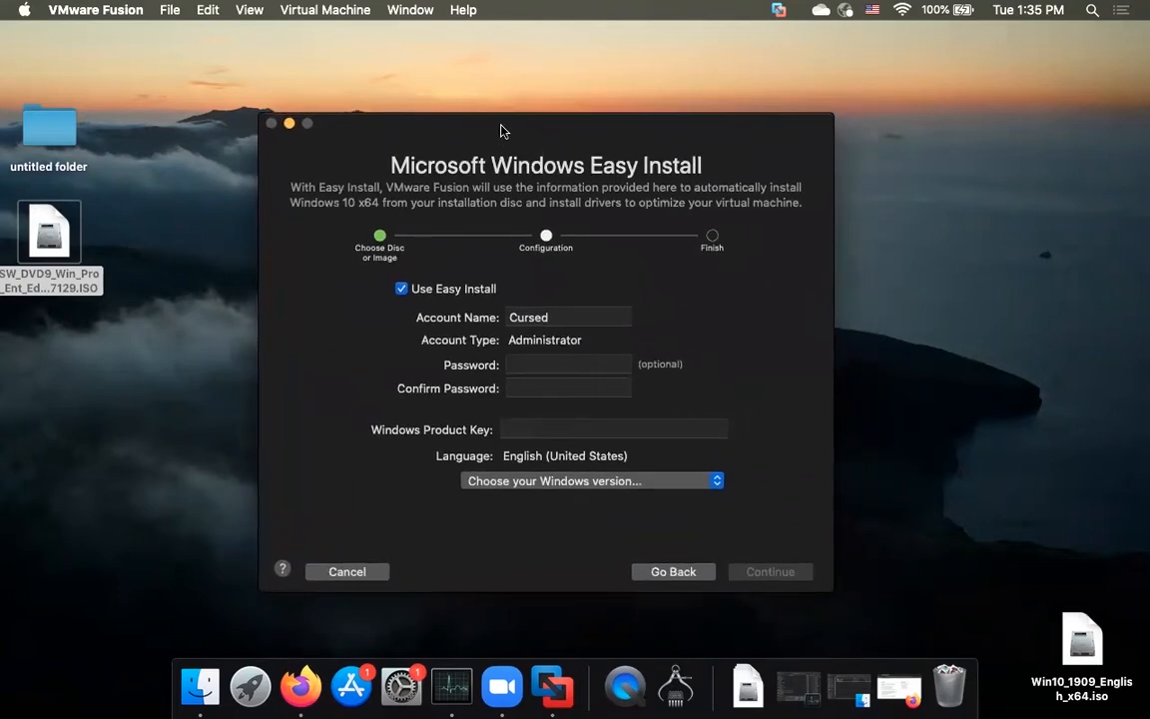
double_click(567, 317)
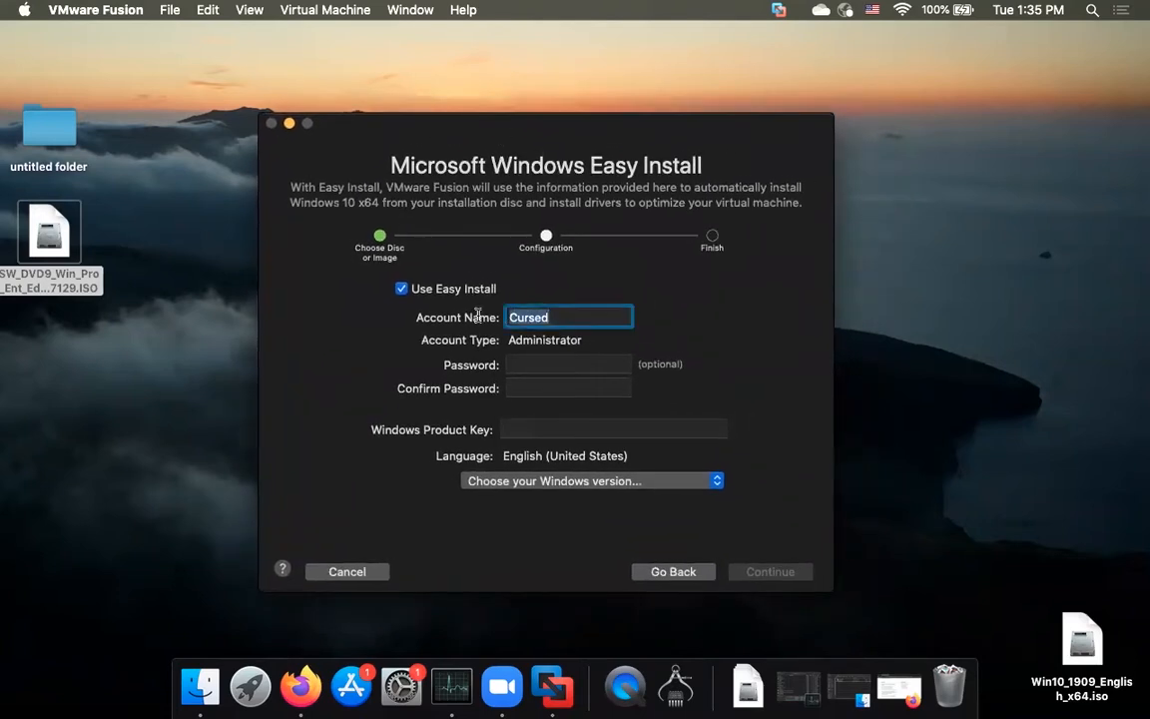
key(BackSpace)
text(test)
Step: Choose the Windows 10 Education edition and continue without a product key
click(587, 481)
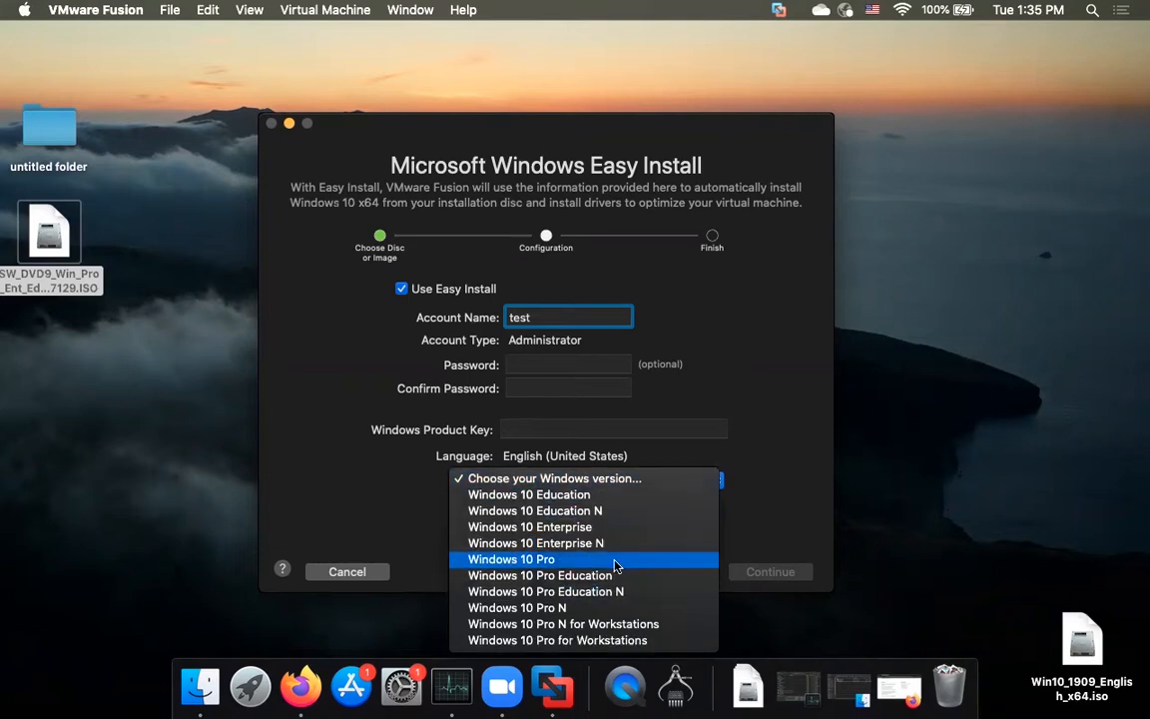
click(619, 496)
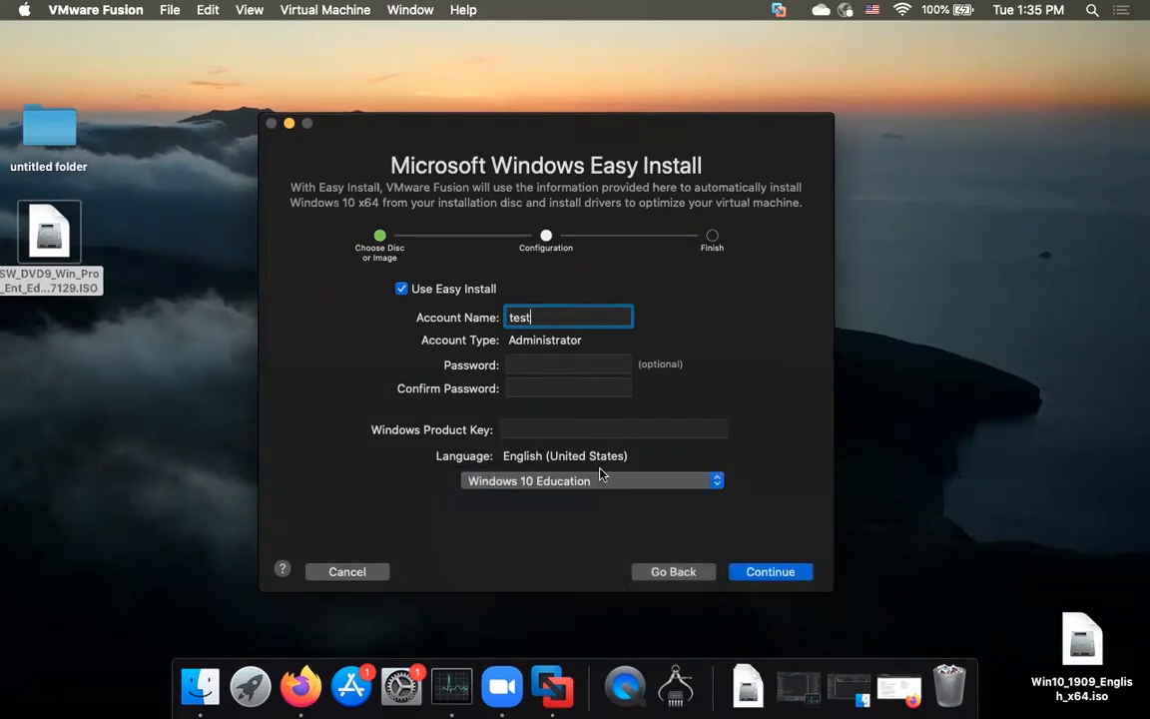
click(749, 573)
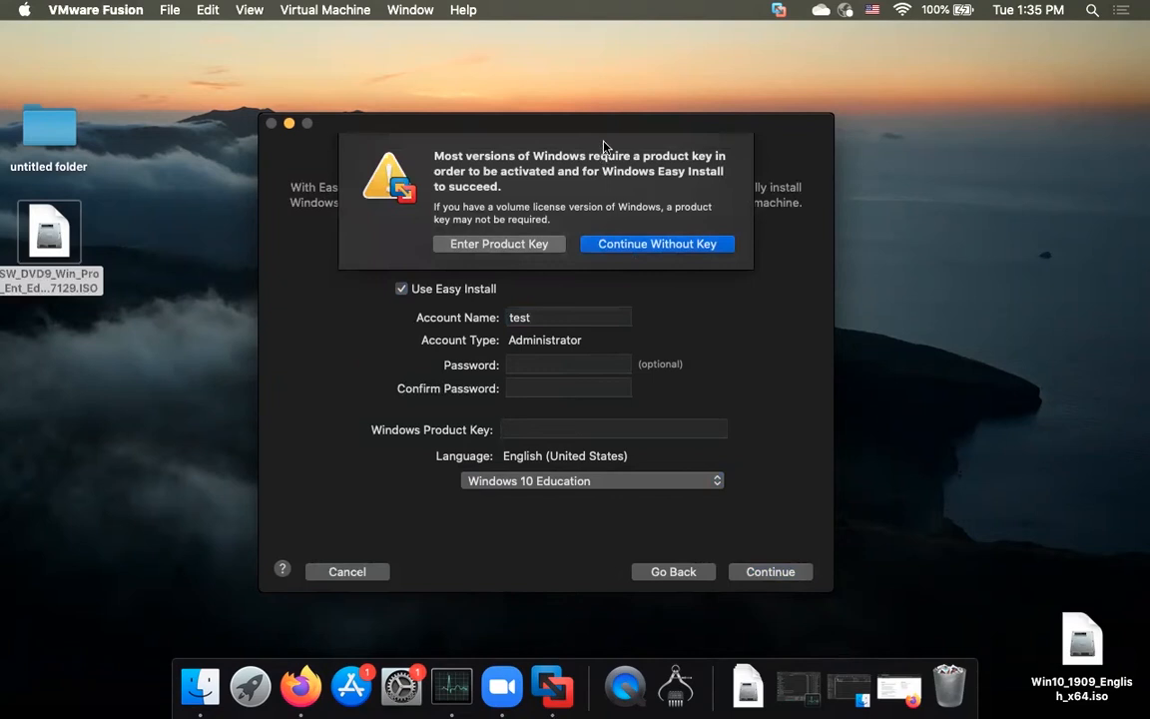
click(633, 246)
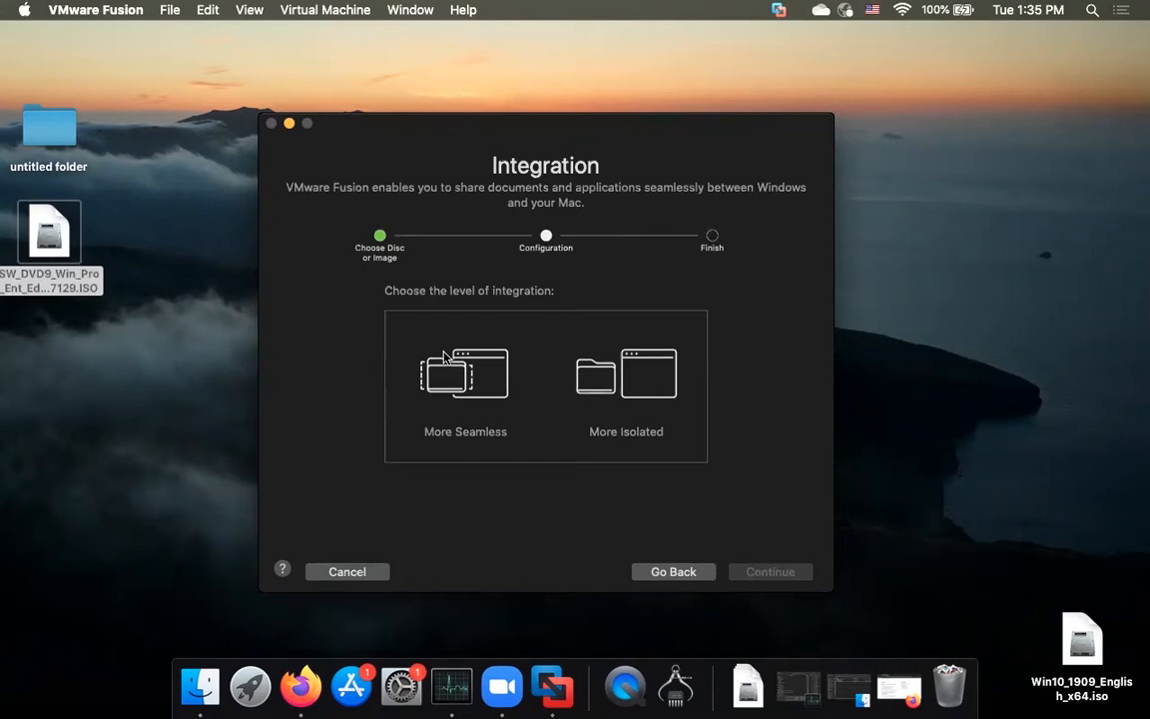
Step: Pick More Isolated integration and advance to the Finish summary (60 GB disk, 2 GB memory)
click(601, 373)
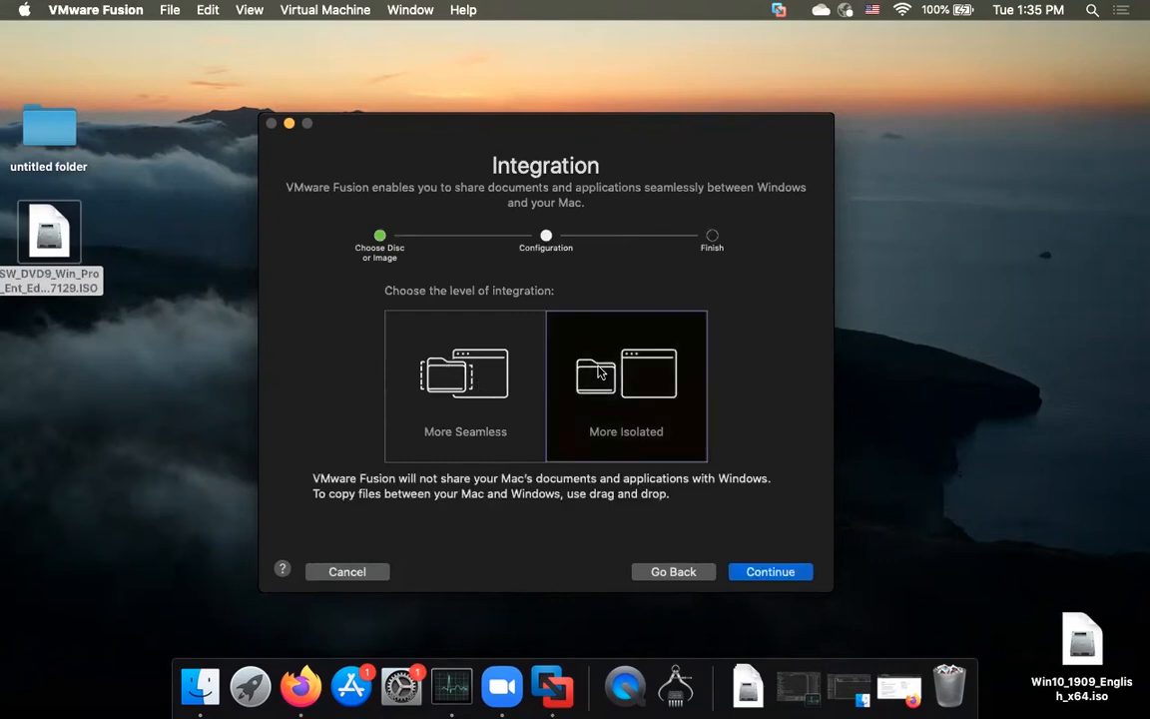
drag(539, 134, 531, 123)
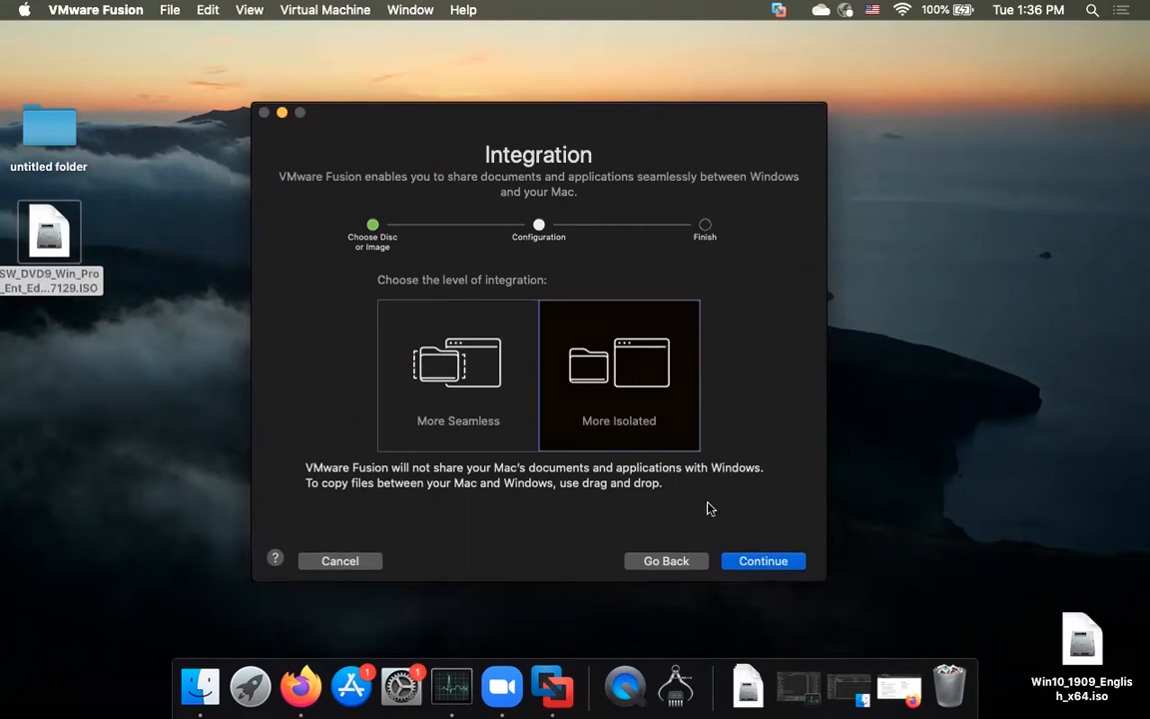
click(762, 562)
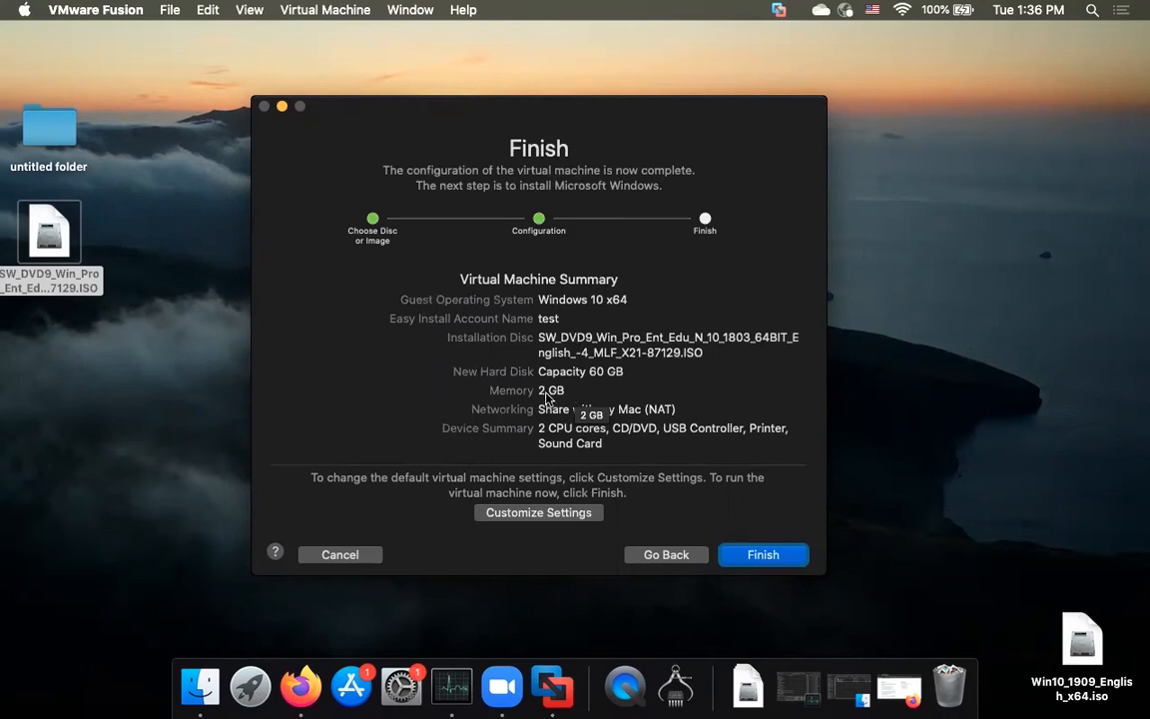
Step: Confirm in About This Mac that the Mac has 8 GB memory, then choose Customize Settings
click(24, 10)
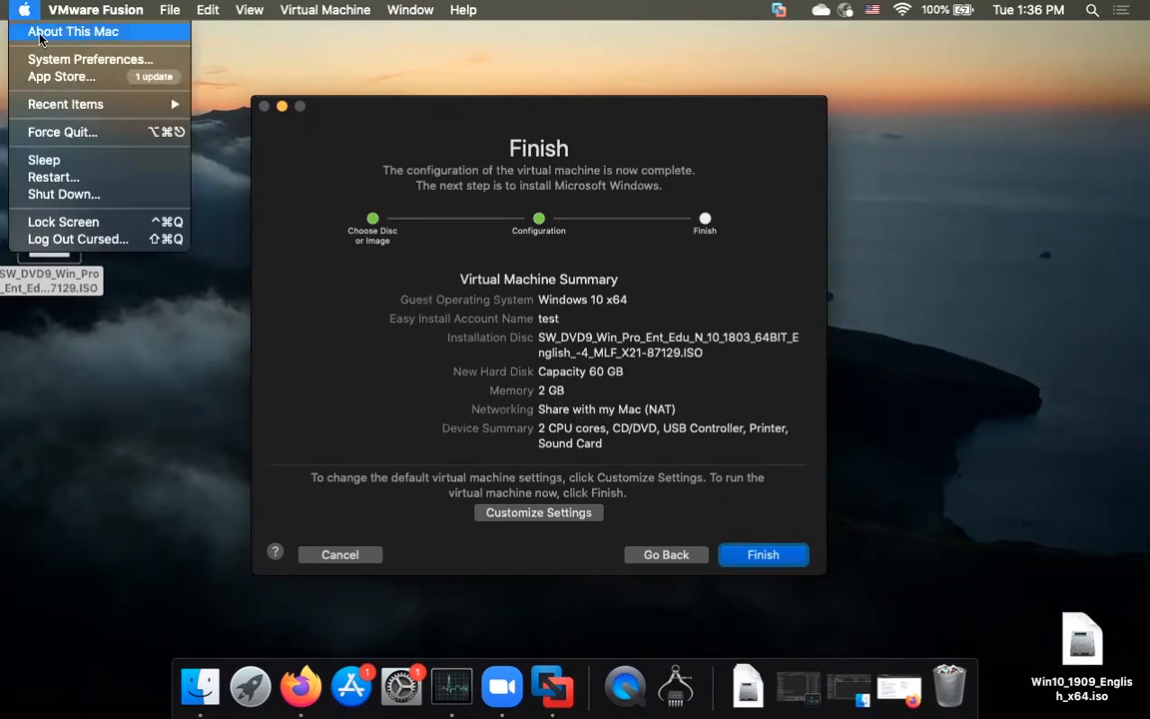
click(42, 33)
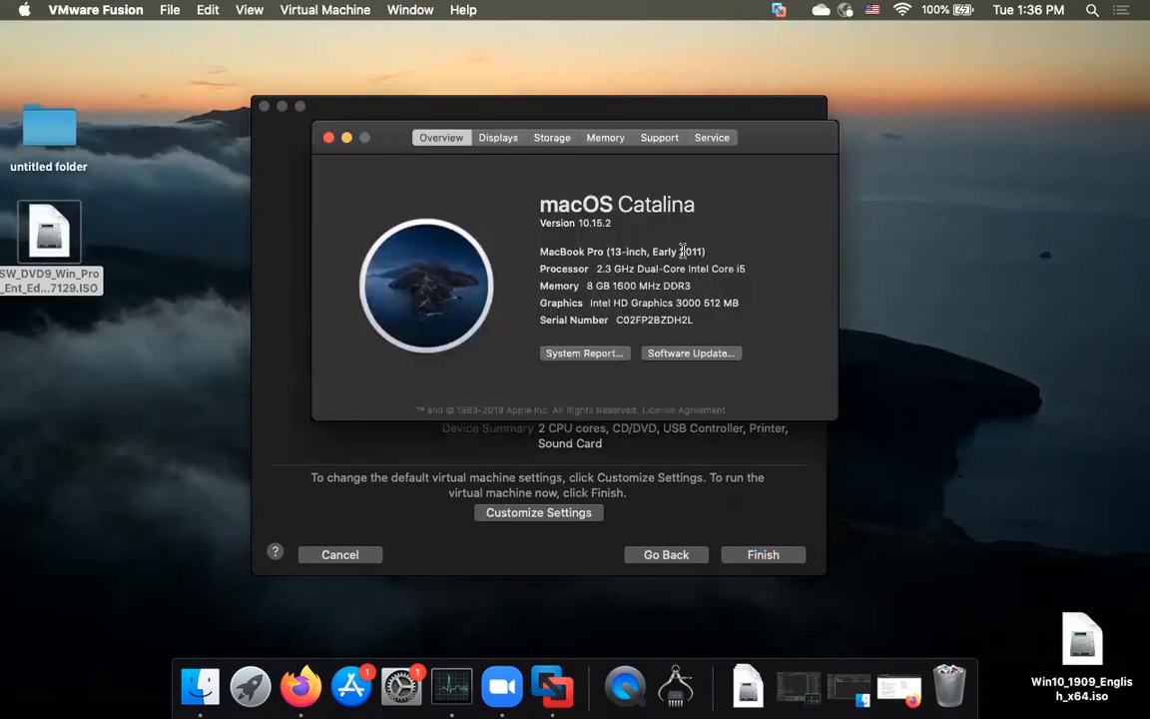
double_click(590, 285)
click(329, 139)
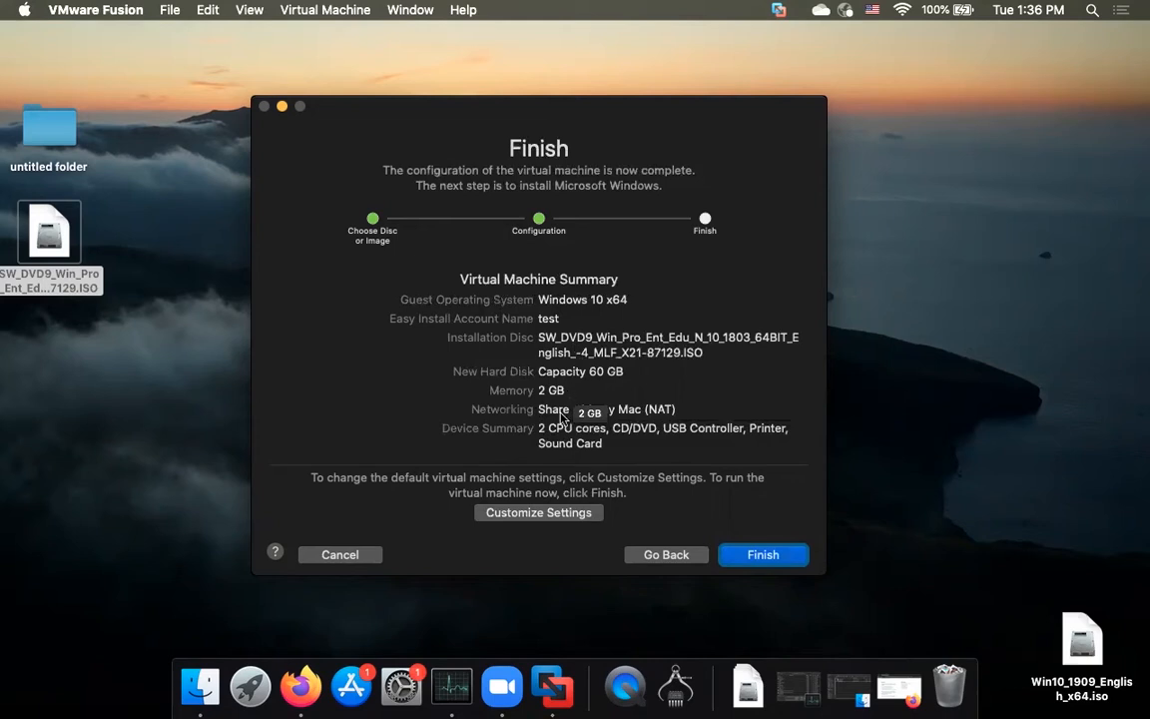
click(570, 514)
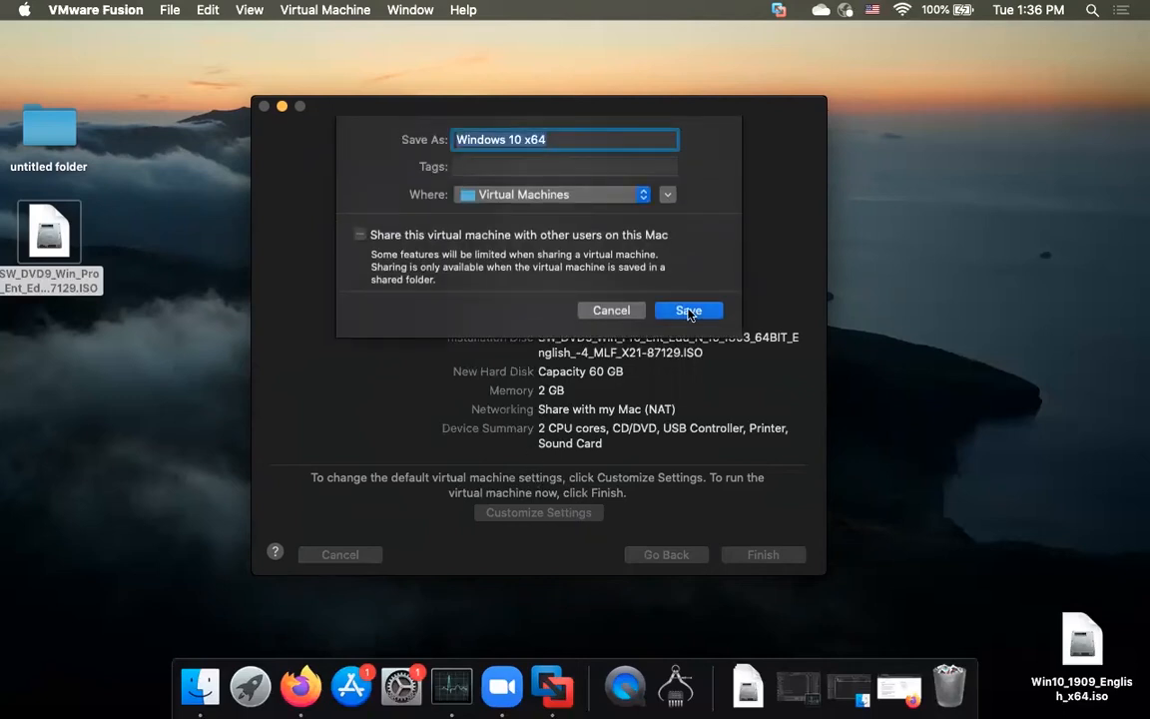
Step: Save the VM as 'Windows 10 x64' and give it 2 processor cores and 4096 MB memory
click(688, 312)
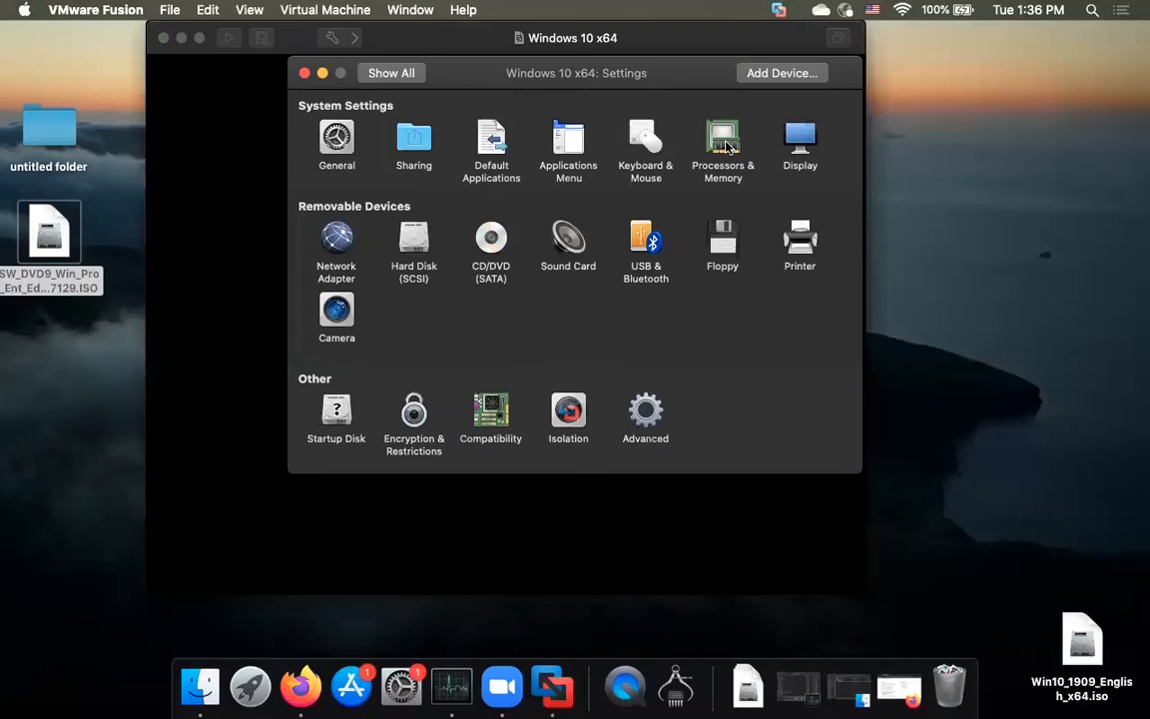
click(727, 147)
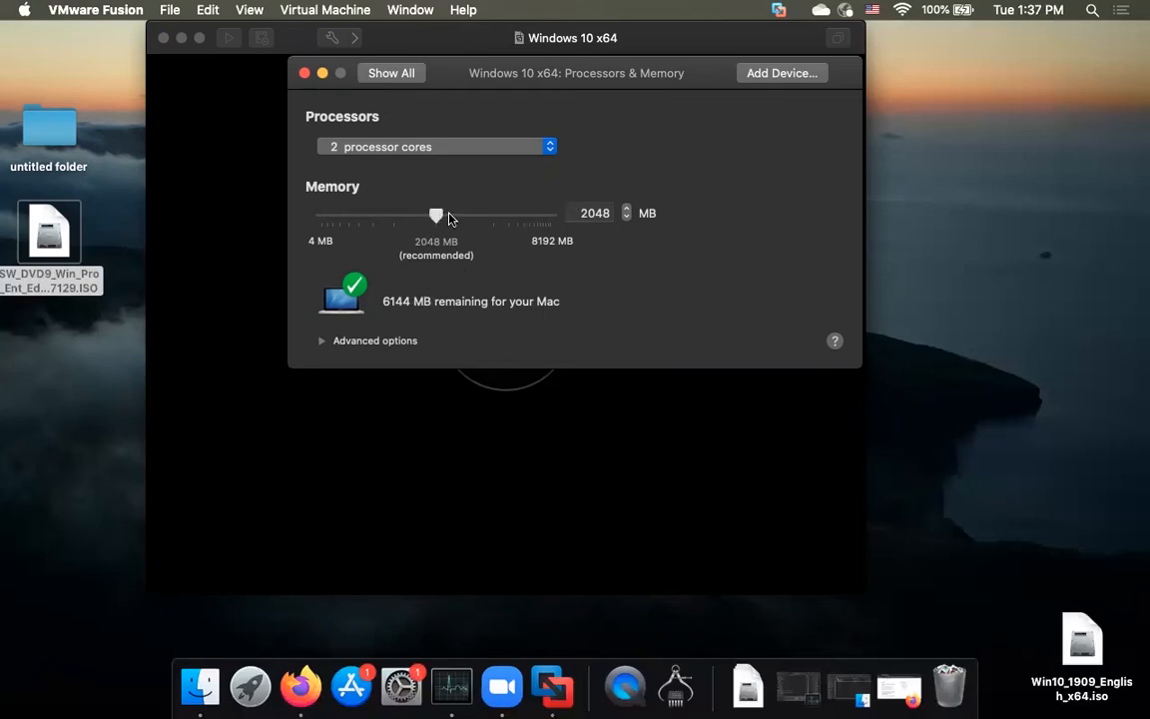
drag(461, 220, 524, 216)
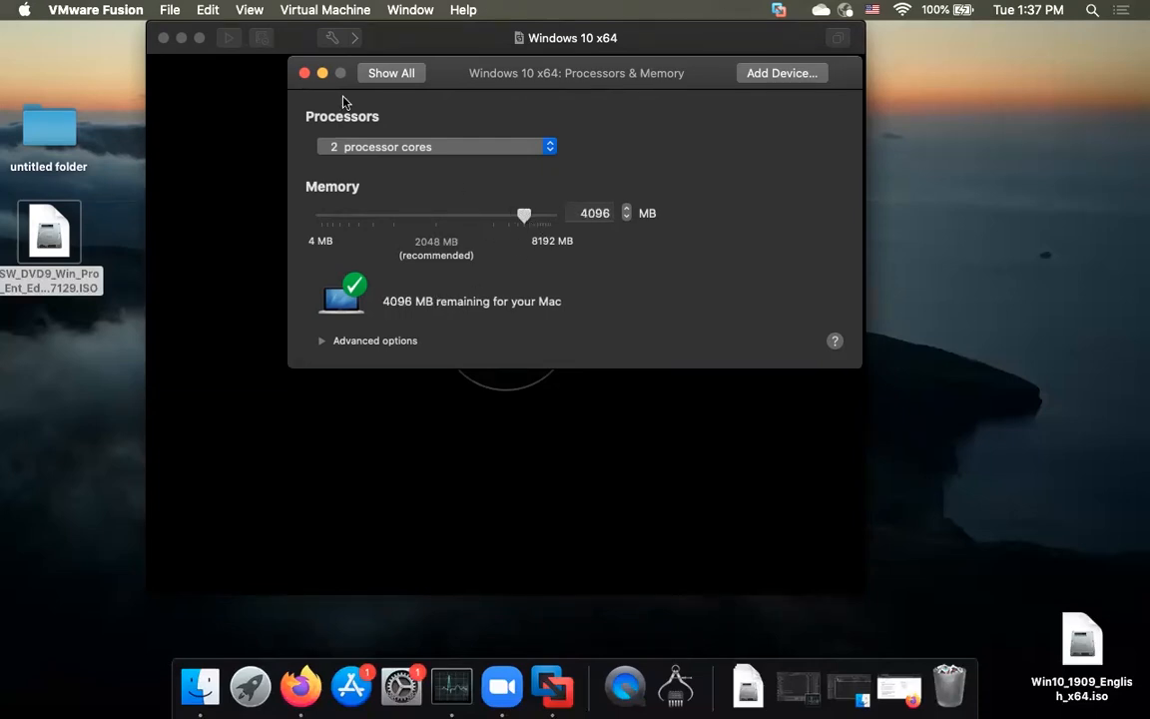
drag(332, 89, 351, 151)
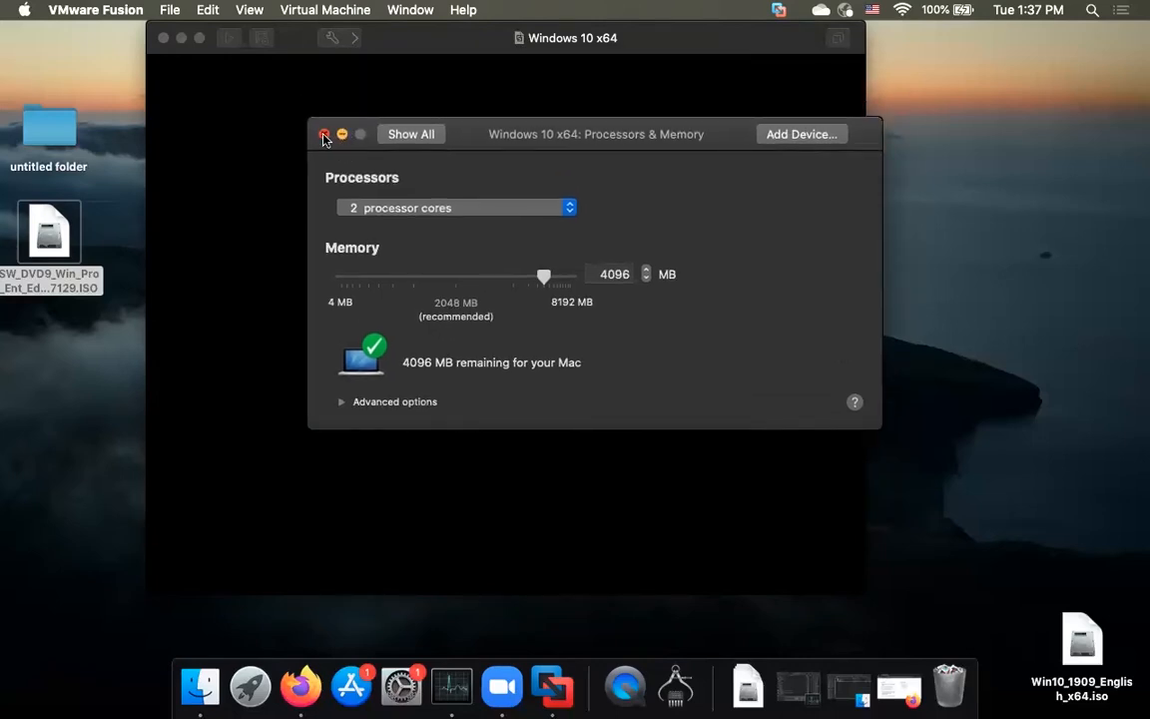
click(324, 134)
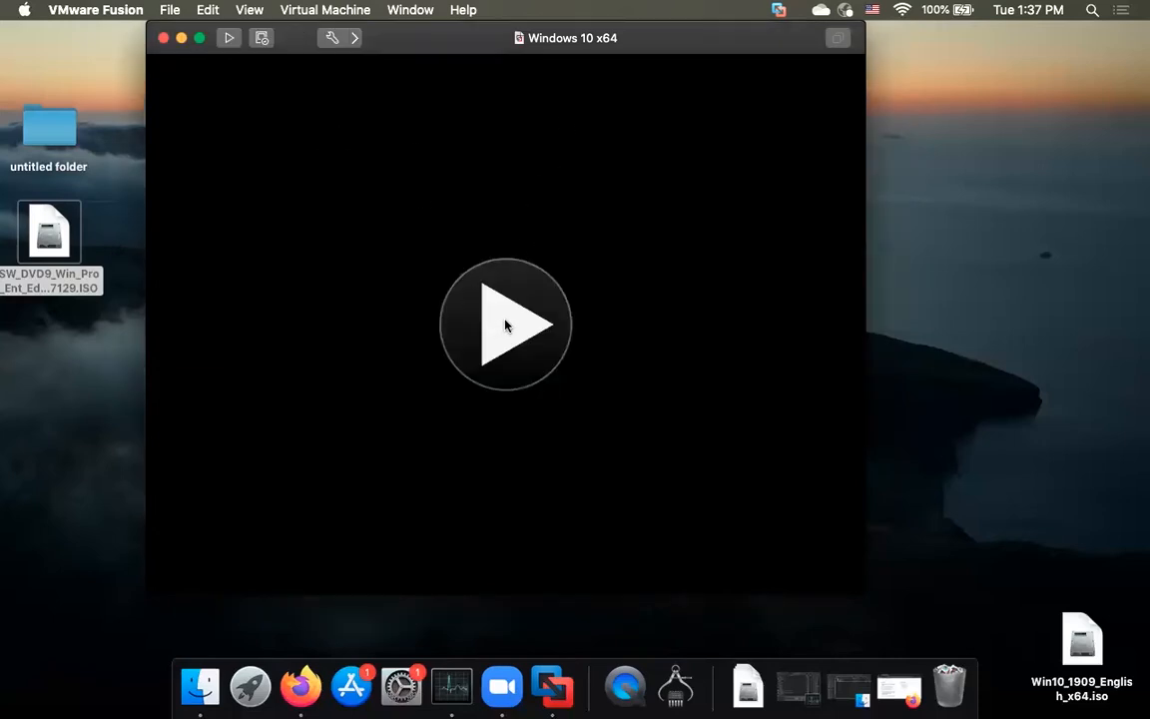
click(162, 10)
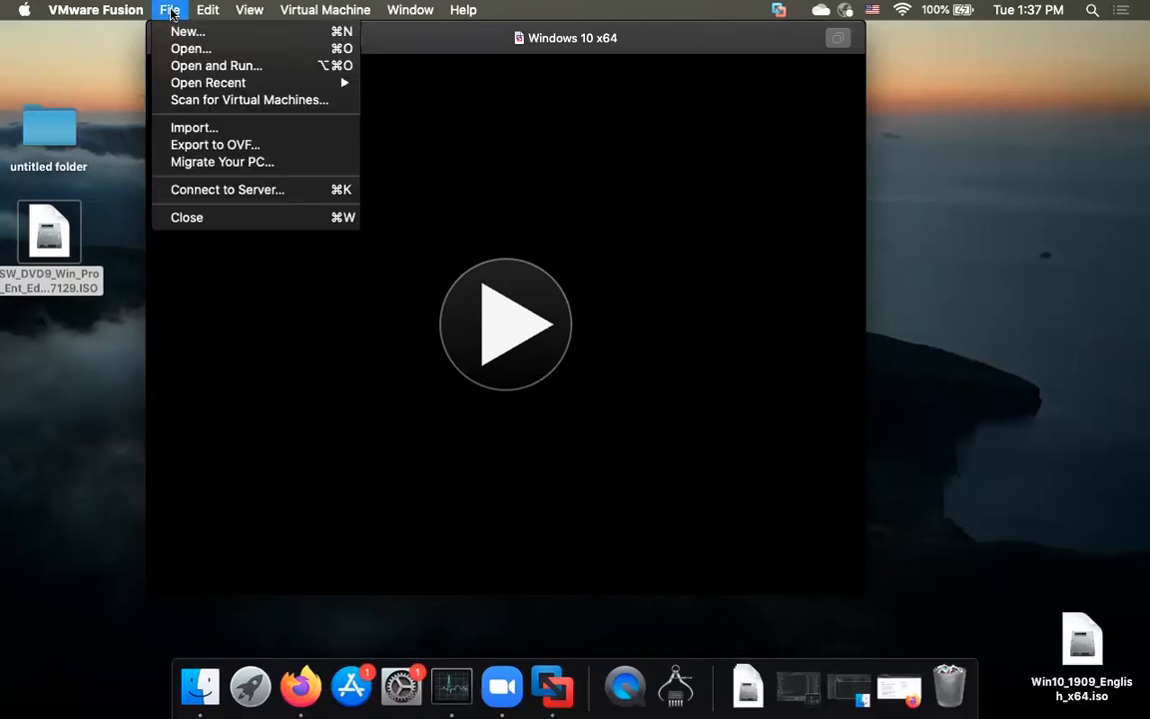
mouse_move(330, 9)
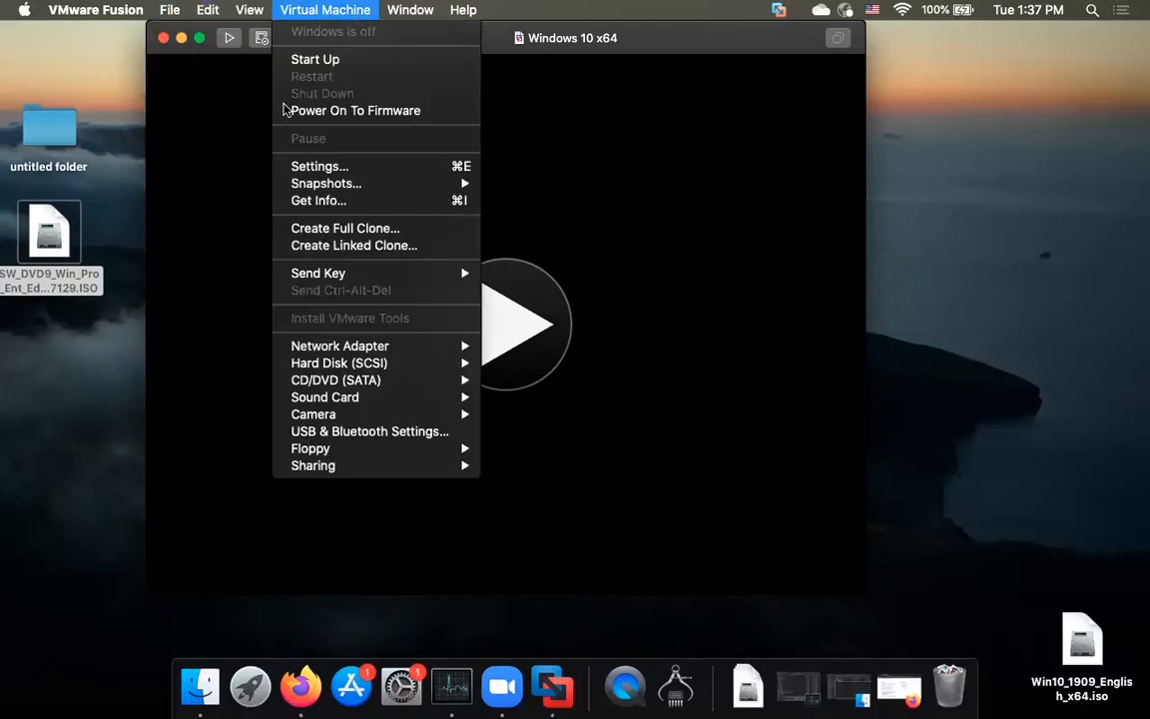
click(619, 272)
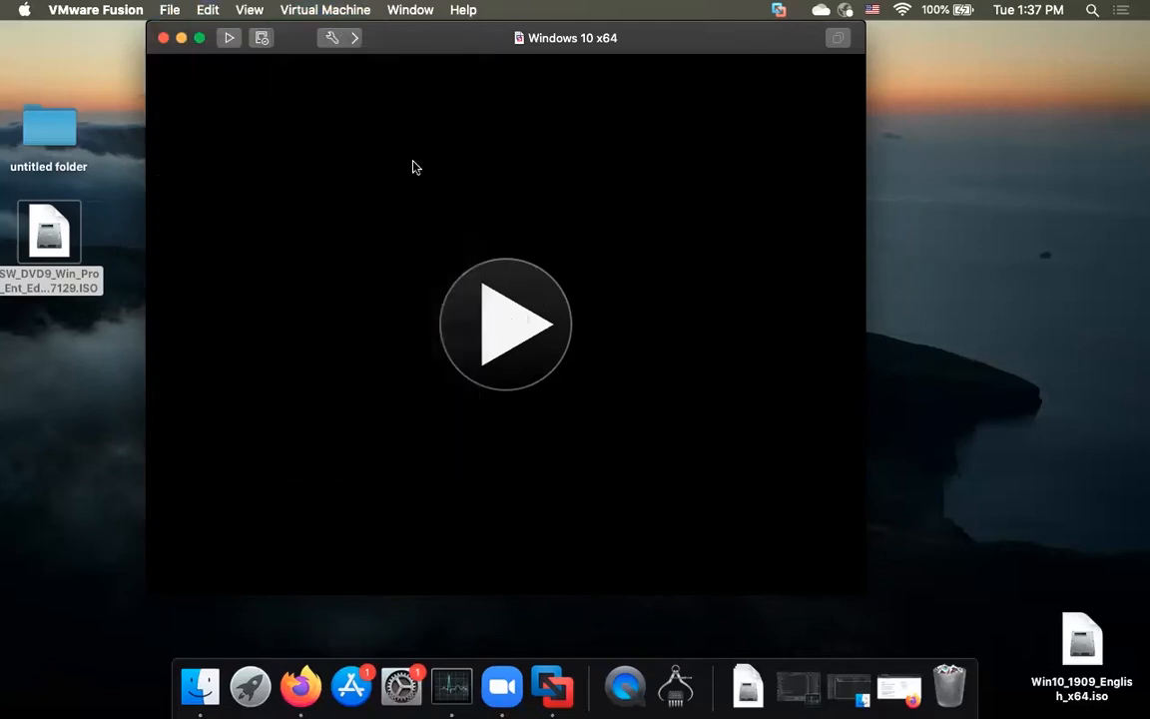
click(290, 13)
click(334, 168)
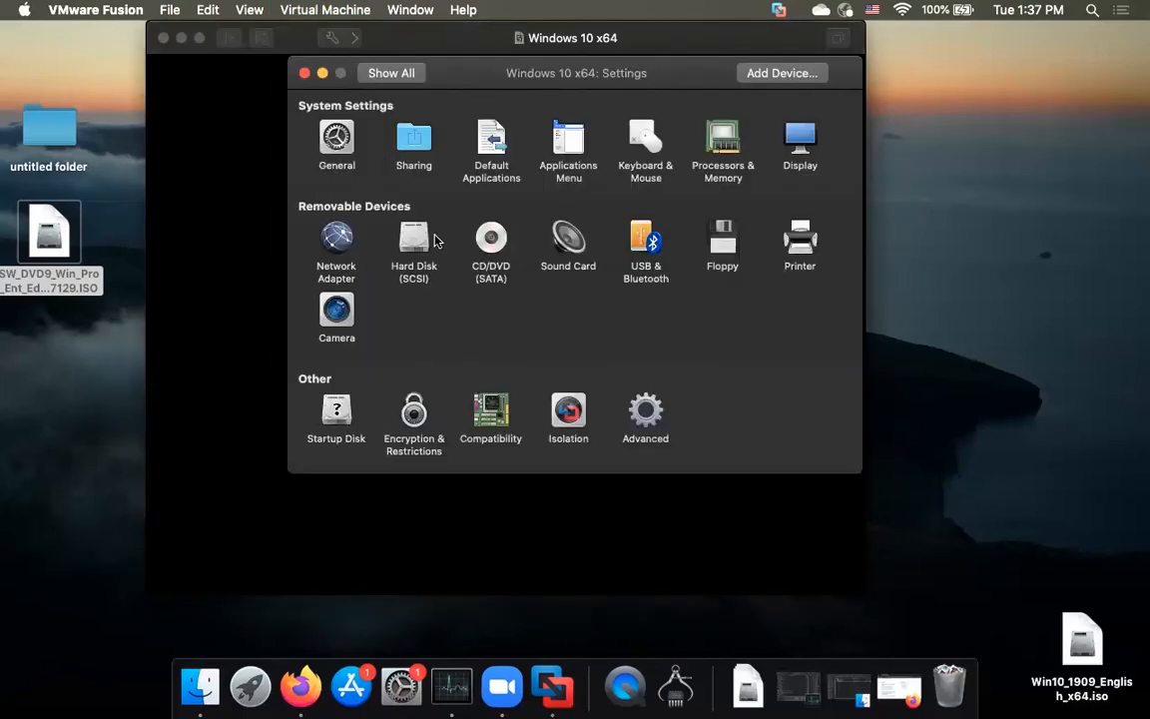
click(415, 240)
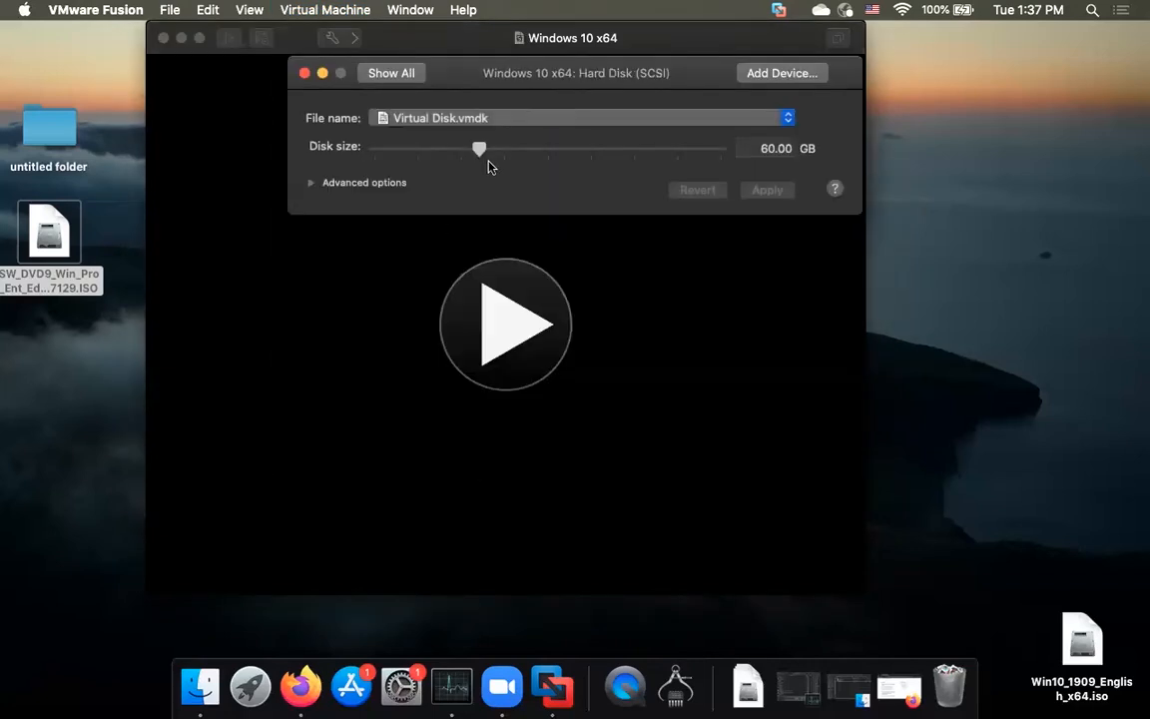
click(25, 12)
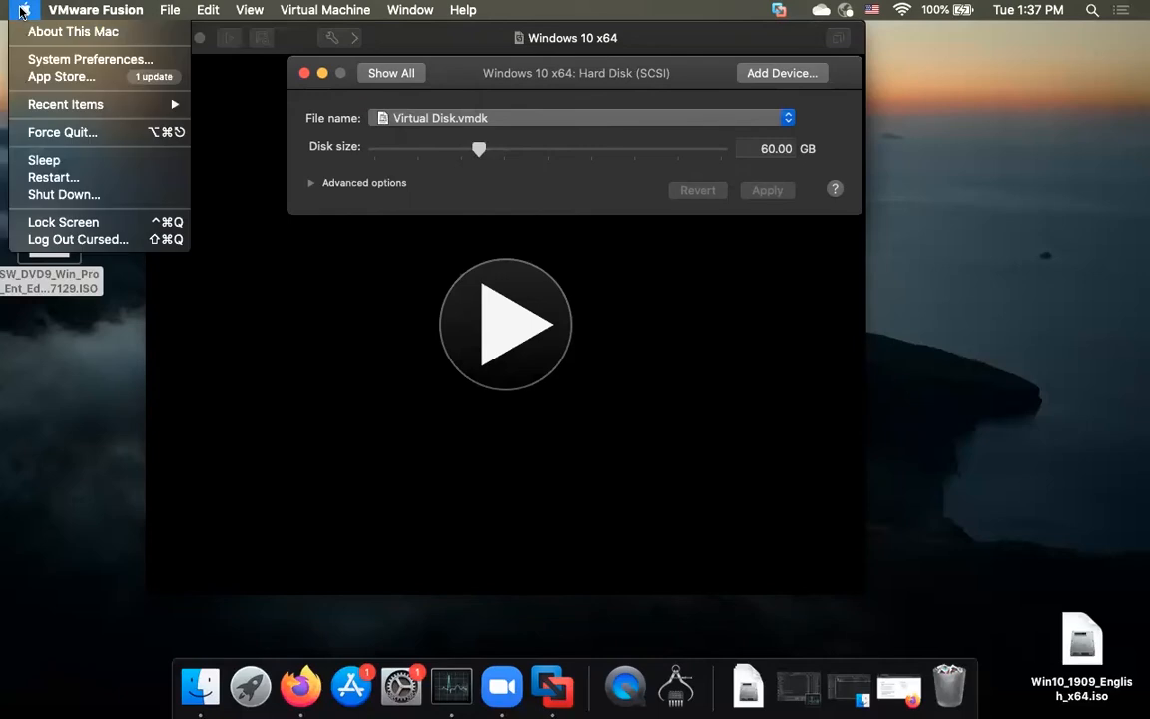
click(229, 139)
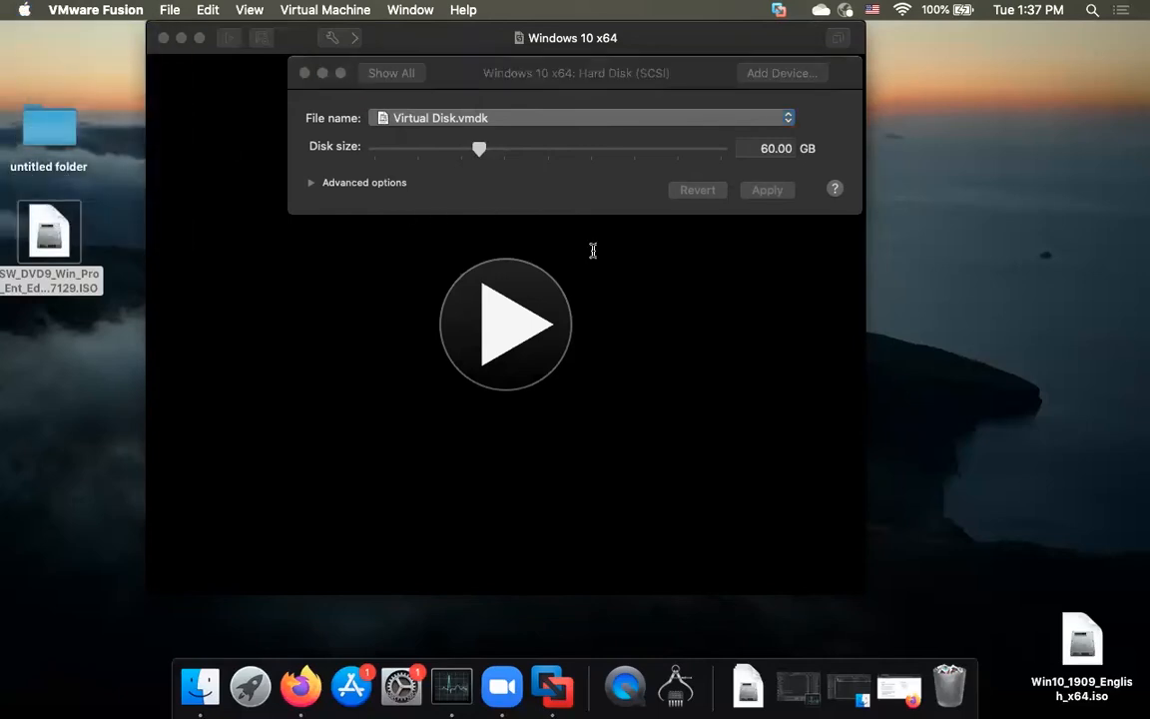
click(551, 138)
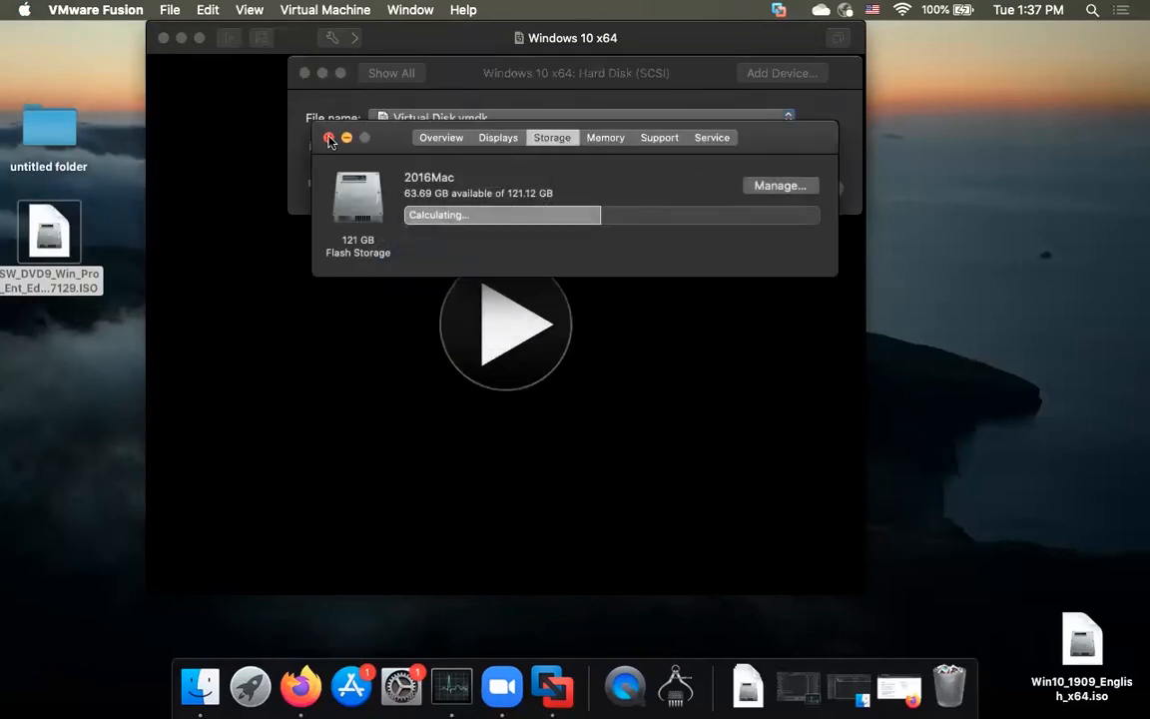
click(328, 138)
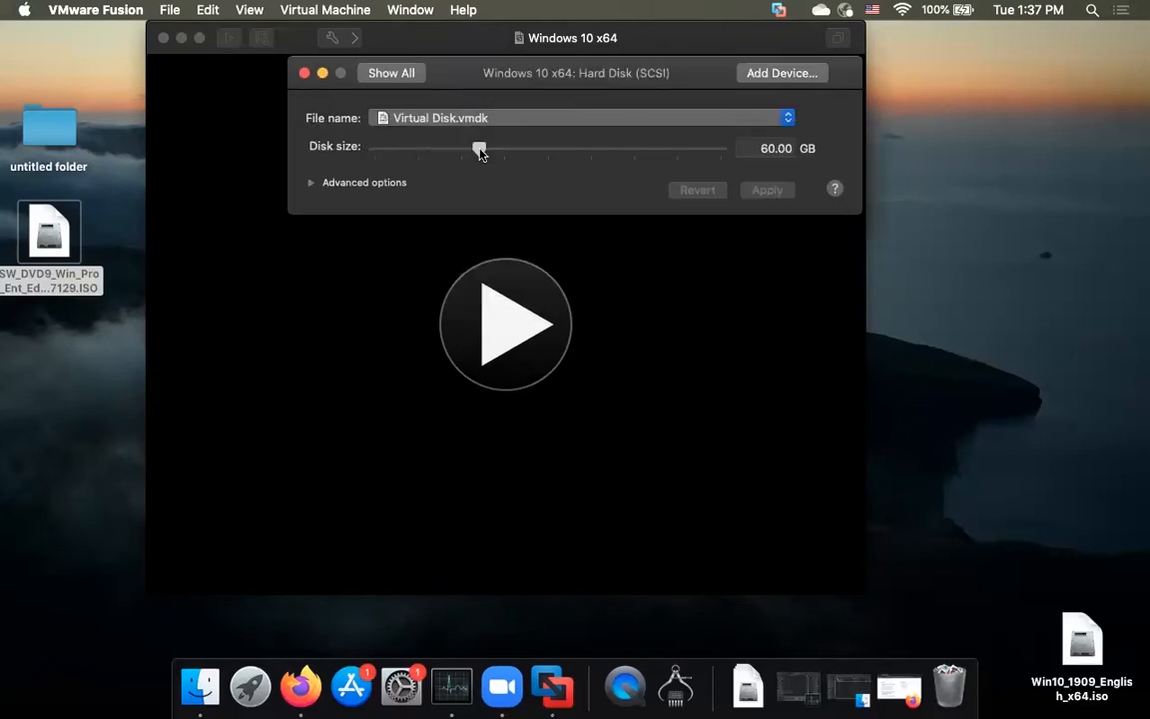
drag(301, 90, 298, 146)
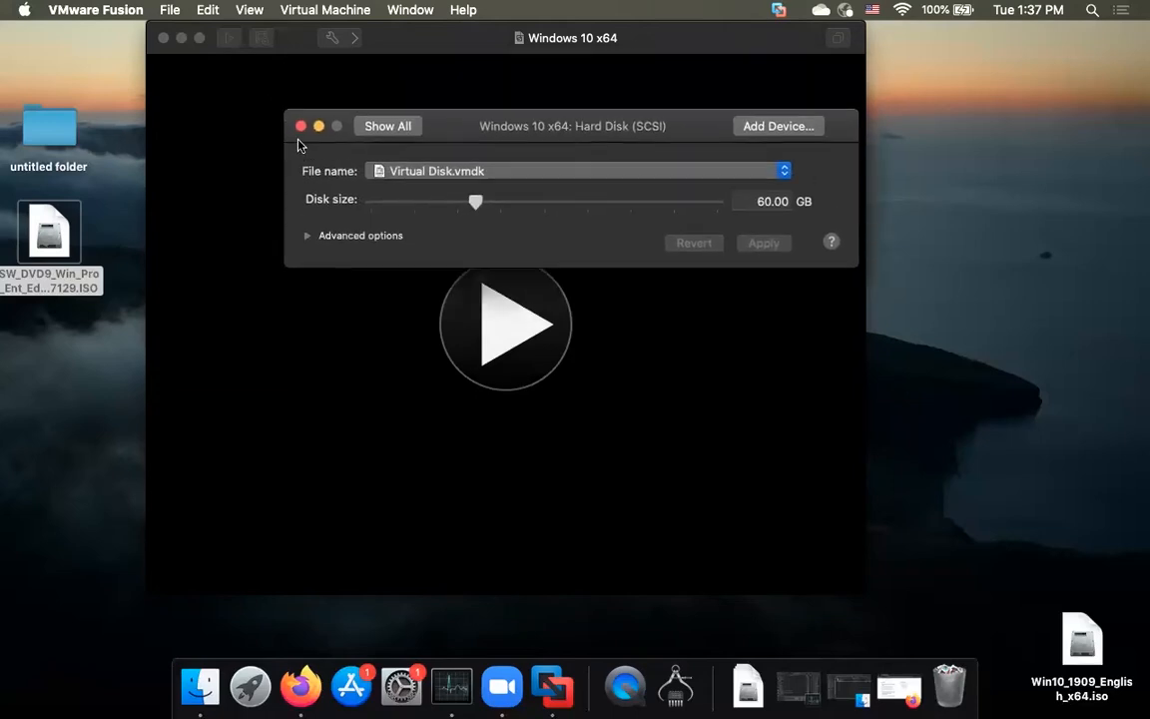
click(300, 130)
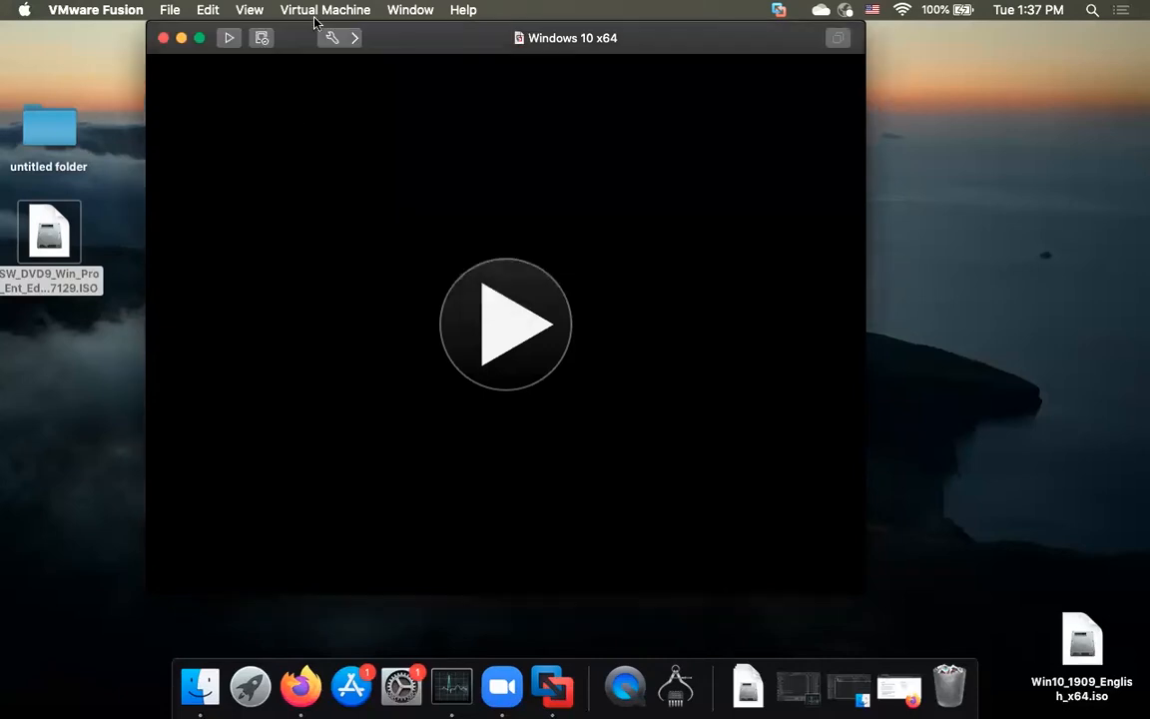
click(322, 11)
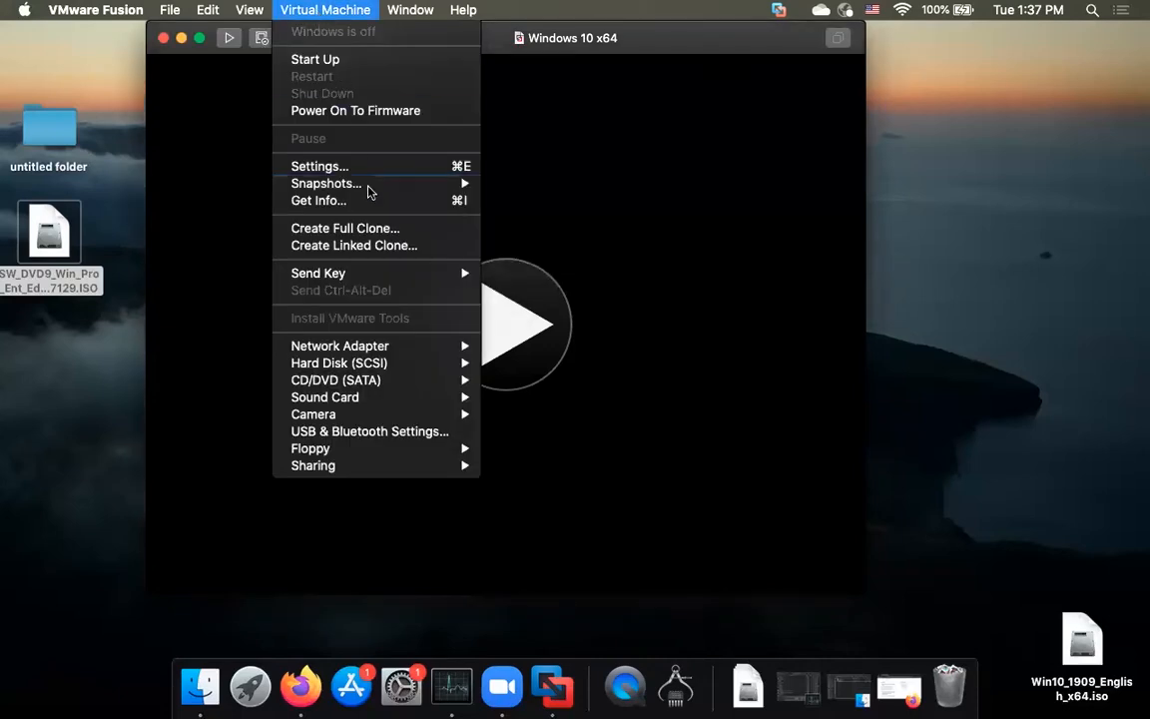
mouse_move(385, 381)
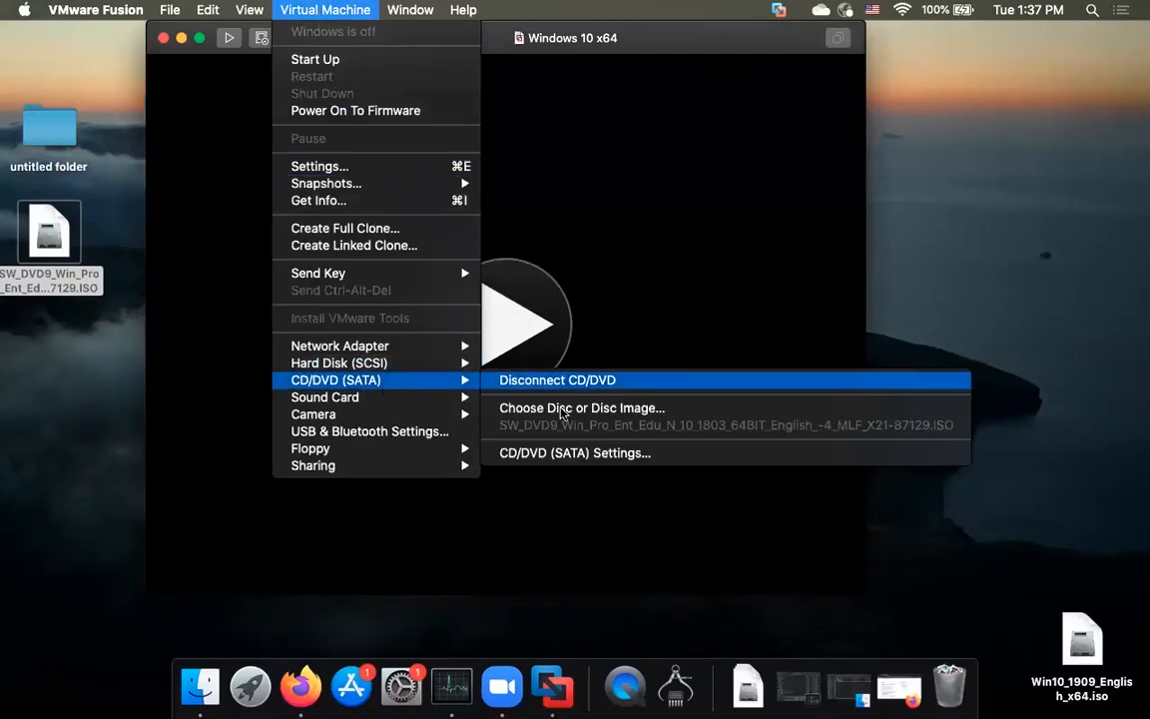
Step: Attach the Windows 10 1803 SW_DVD9 ISO to the CD/DVD drive and power on the VM
click(595, 410)
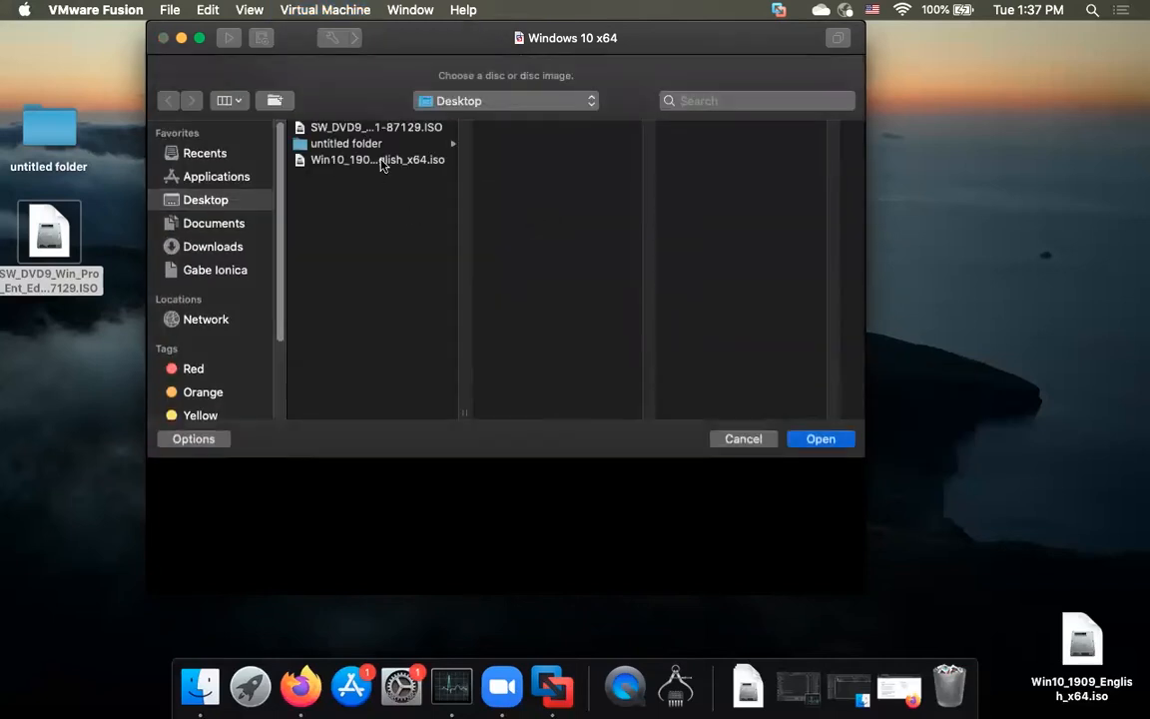
click(381, 130)
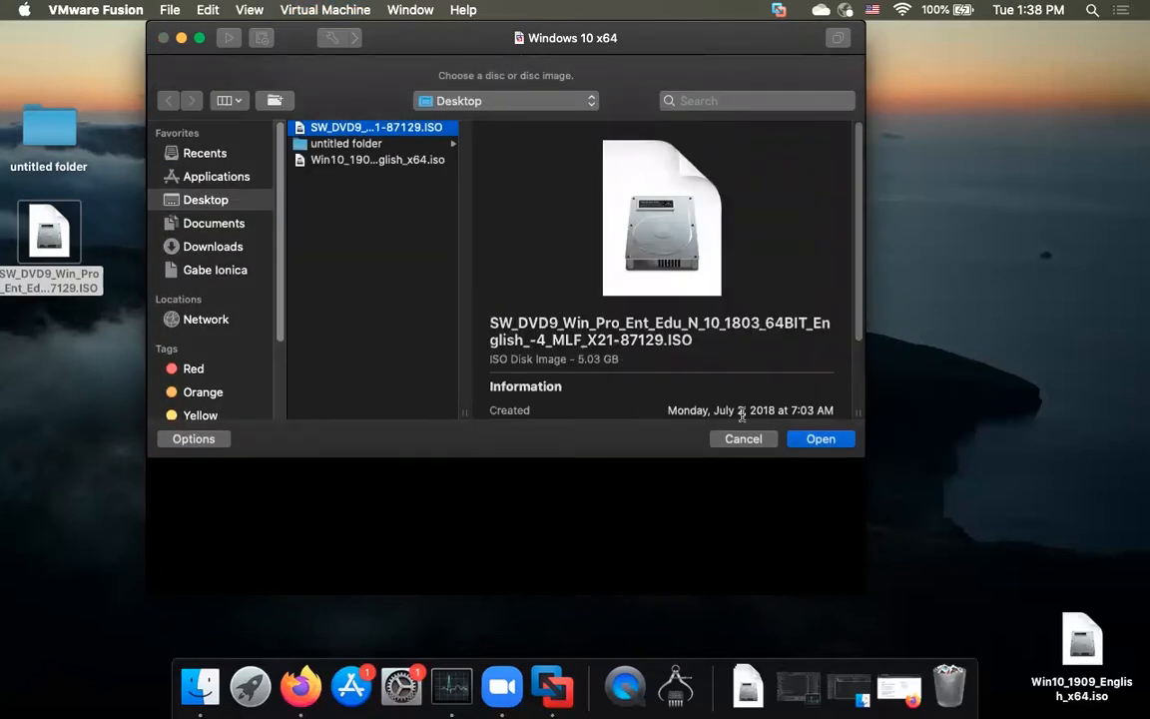
click(821, 441)
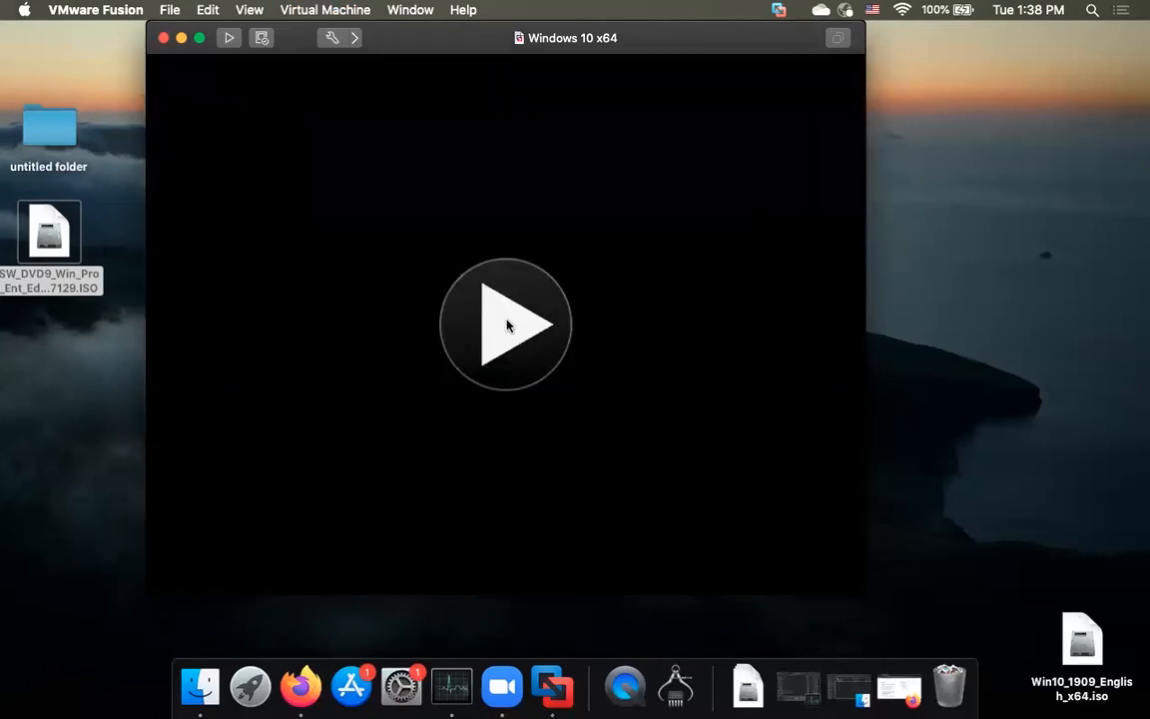
click(508, 325)
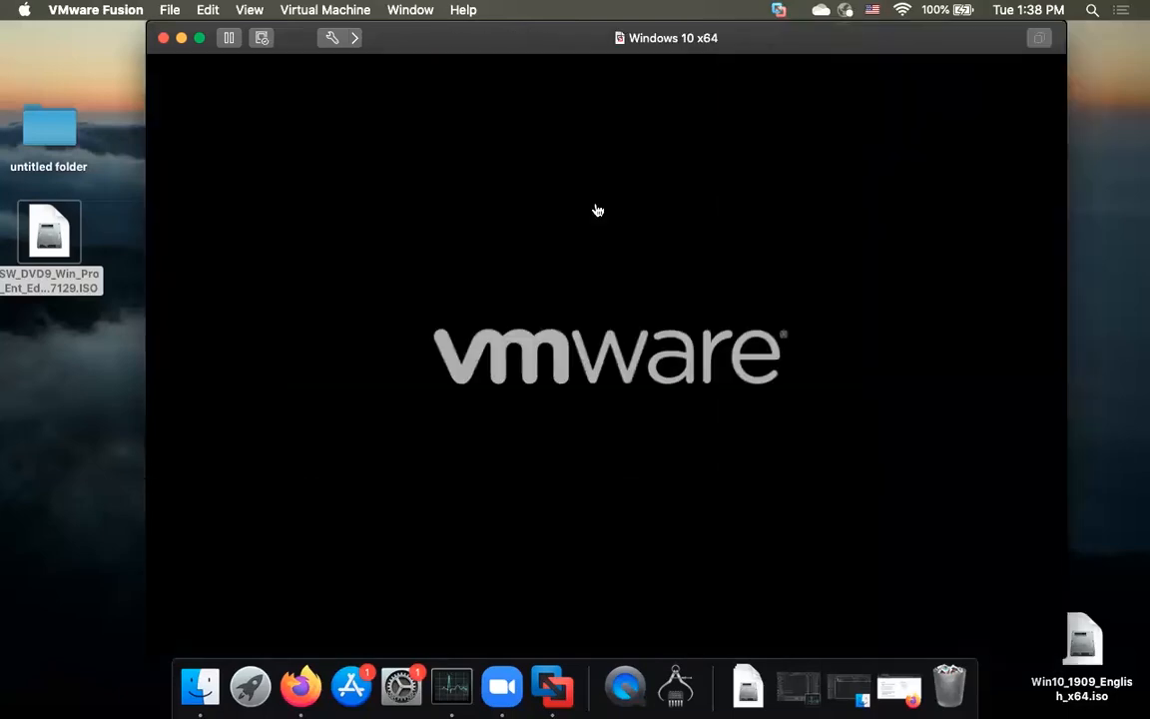
Step: Boot from the installer disc and let Windows Setup run, briefly checking the Mac's resource use
key(Return)
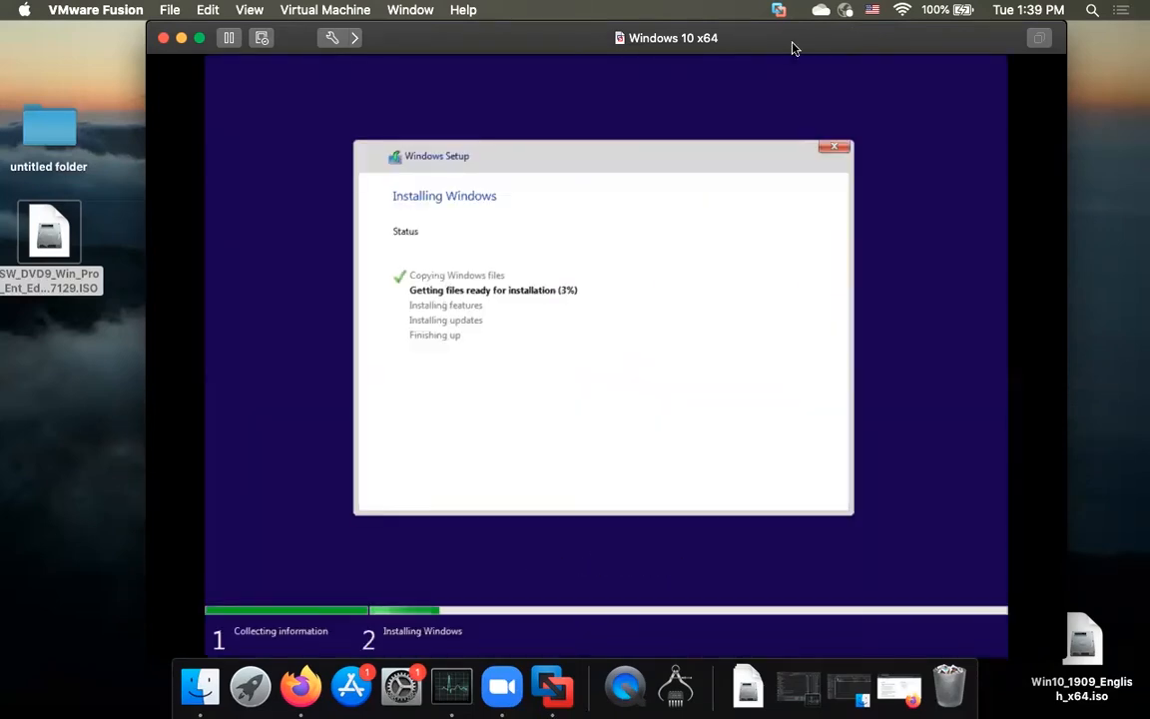
click(798, 688)
click(159, 51)
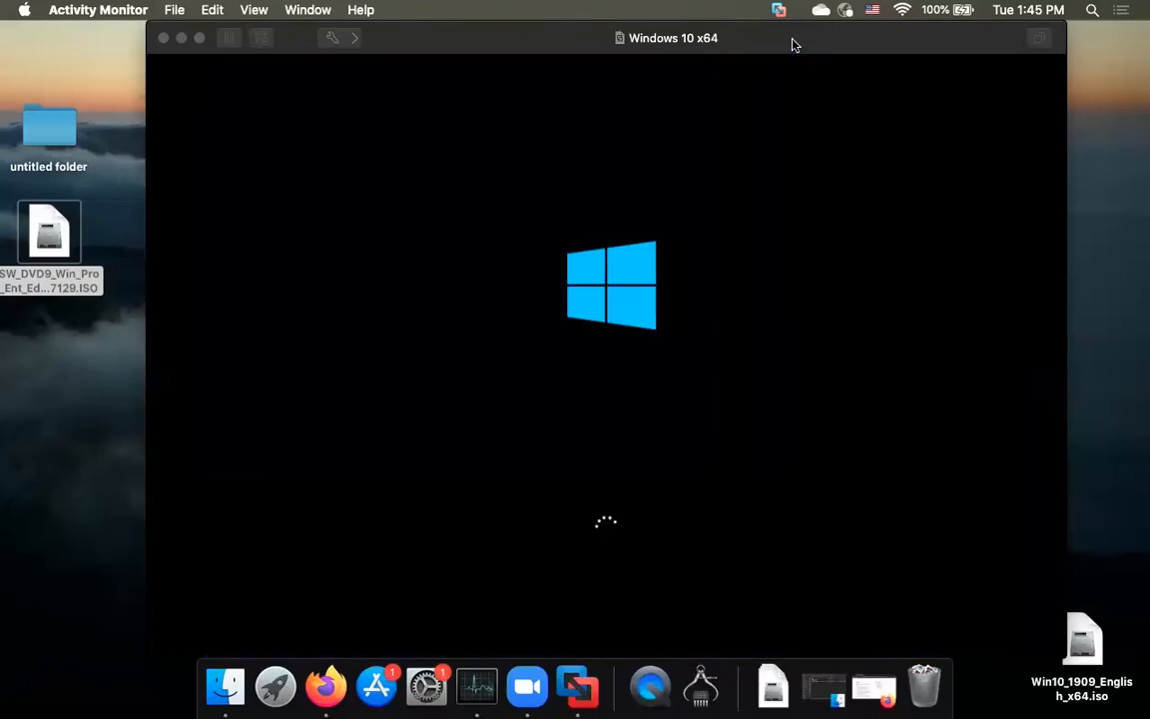
click(937, 43)
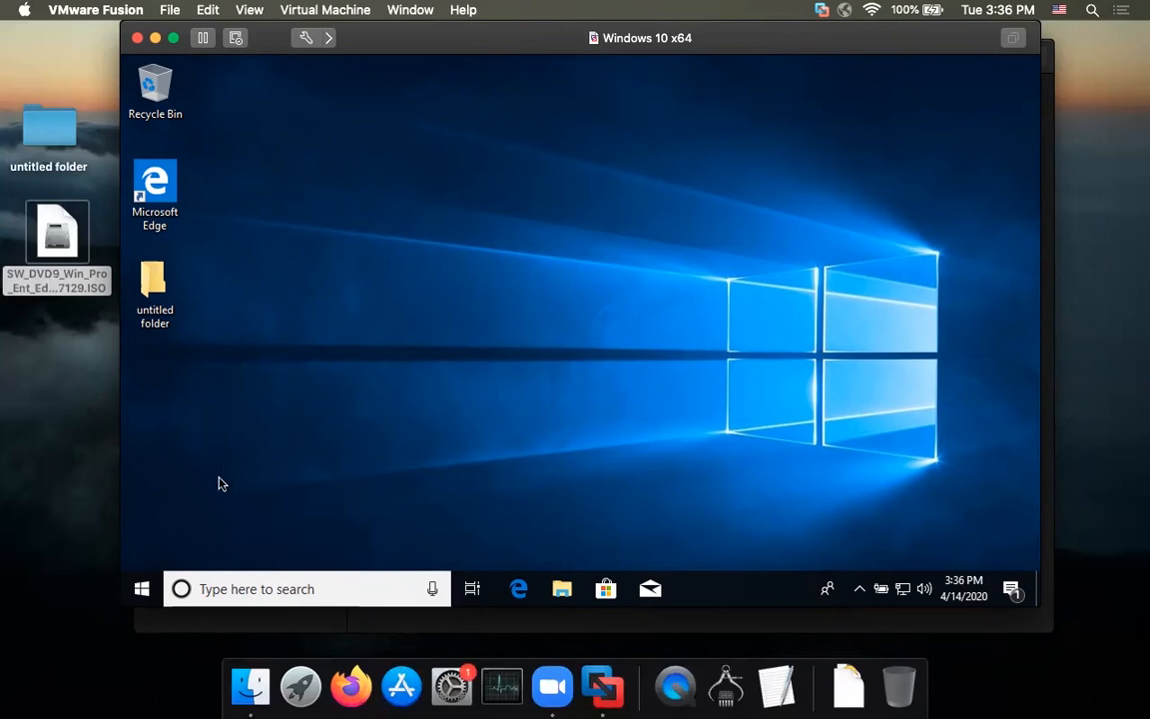
Step: Search 'firefox' in Edge, open Mozilla's Firefox download page, then minimize Edge
drag(392, 44, 381, 50)
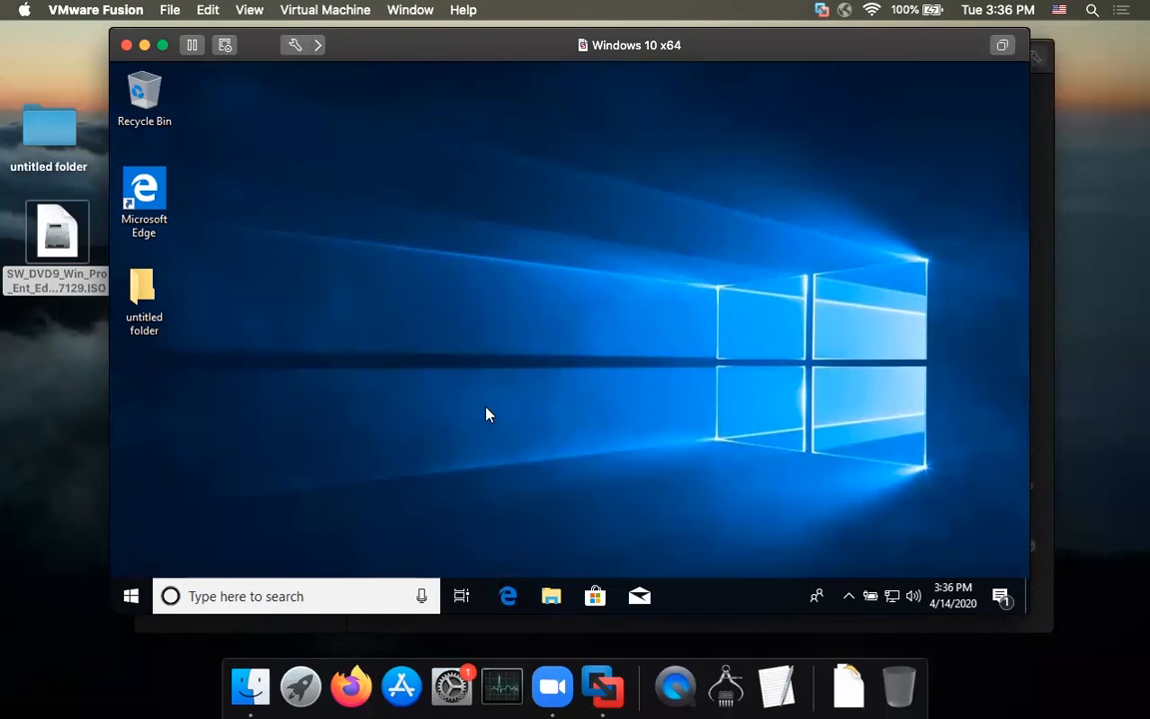
click(509, 597)
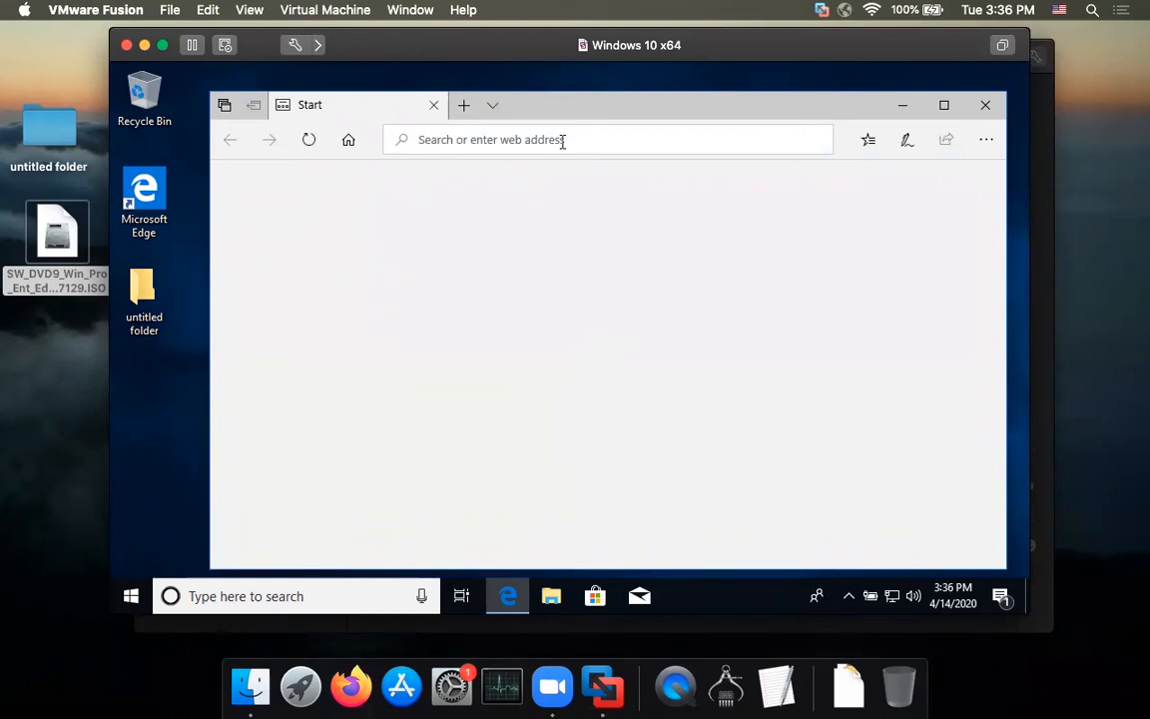
text(firefox&form=EDGSPH&mkt=en-u)
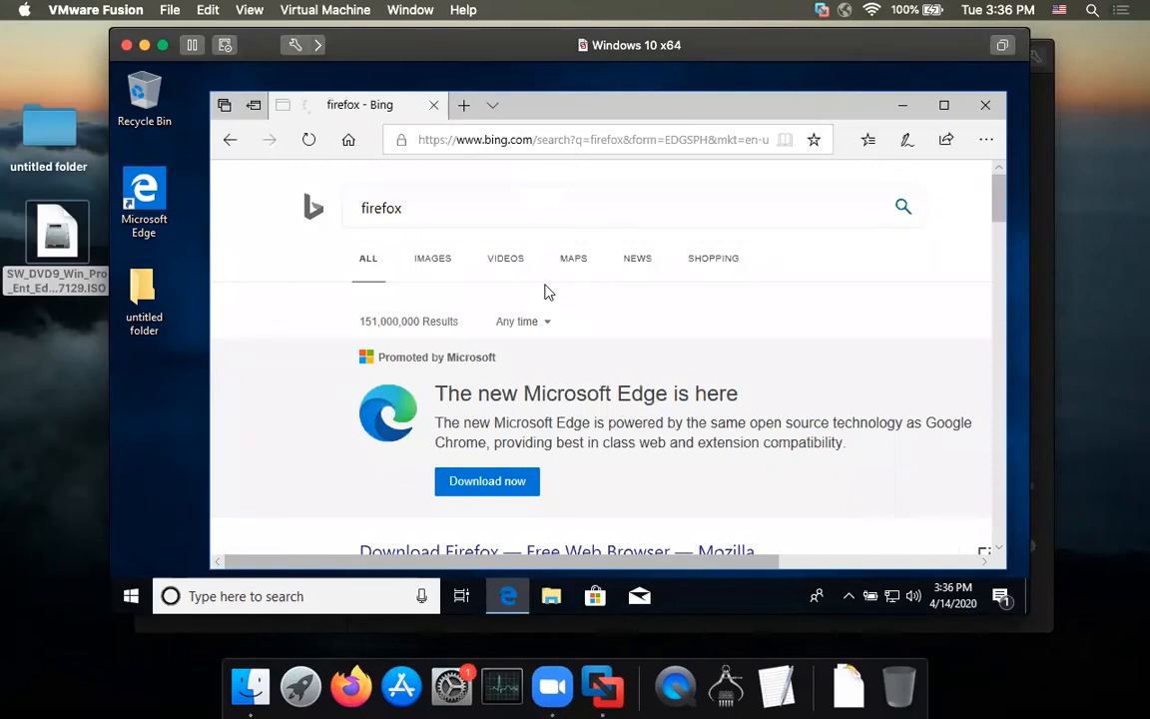
scroll(544, 290, down, 3)
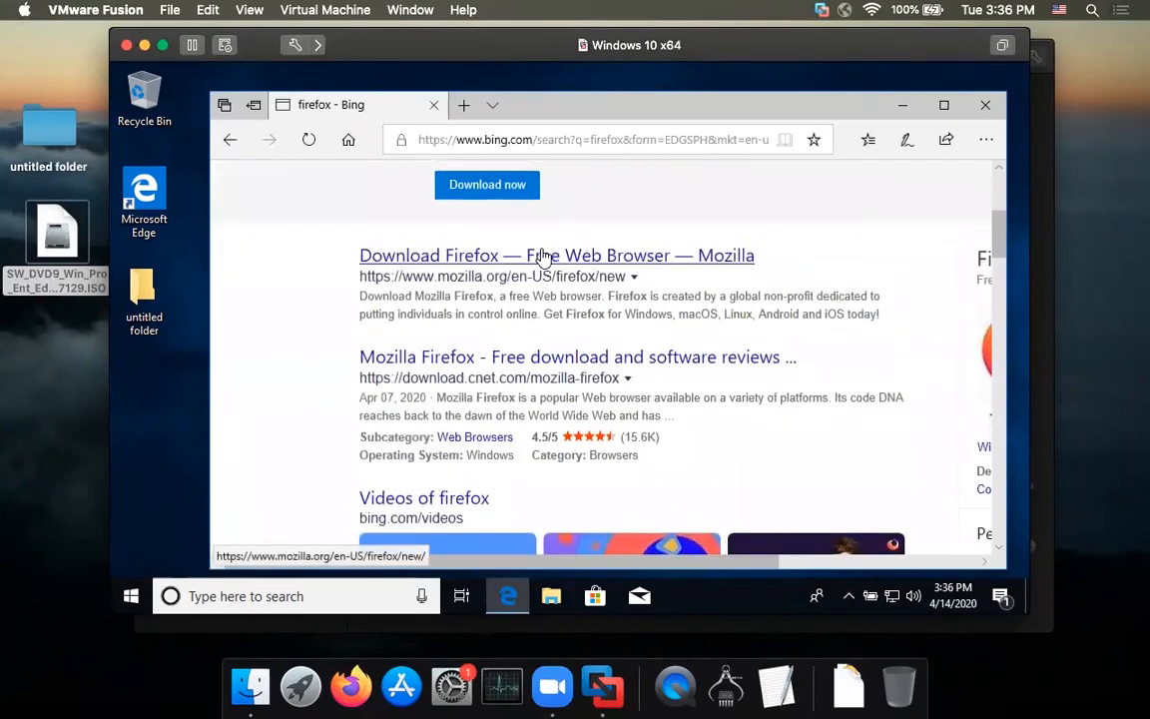
click(544, 258)
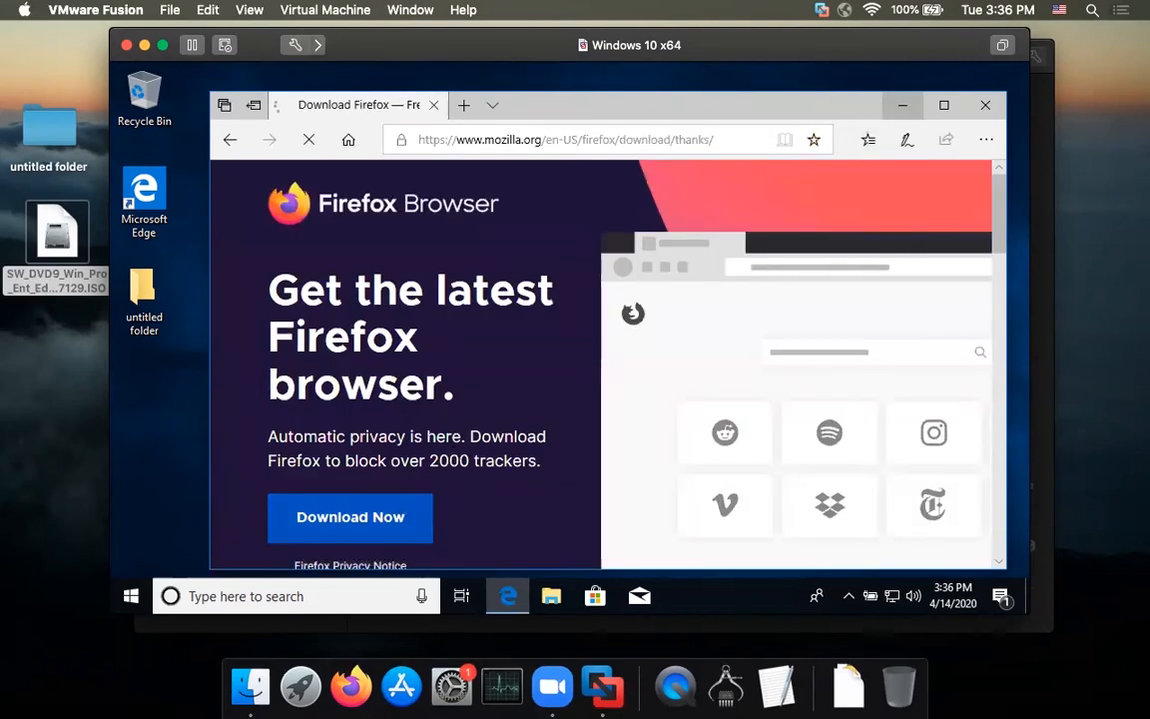
click(905, 105)
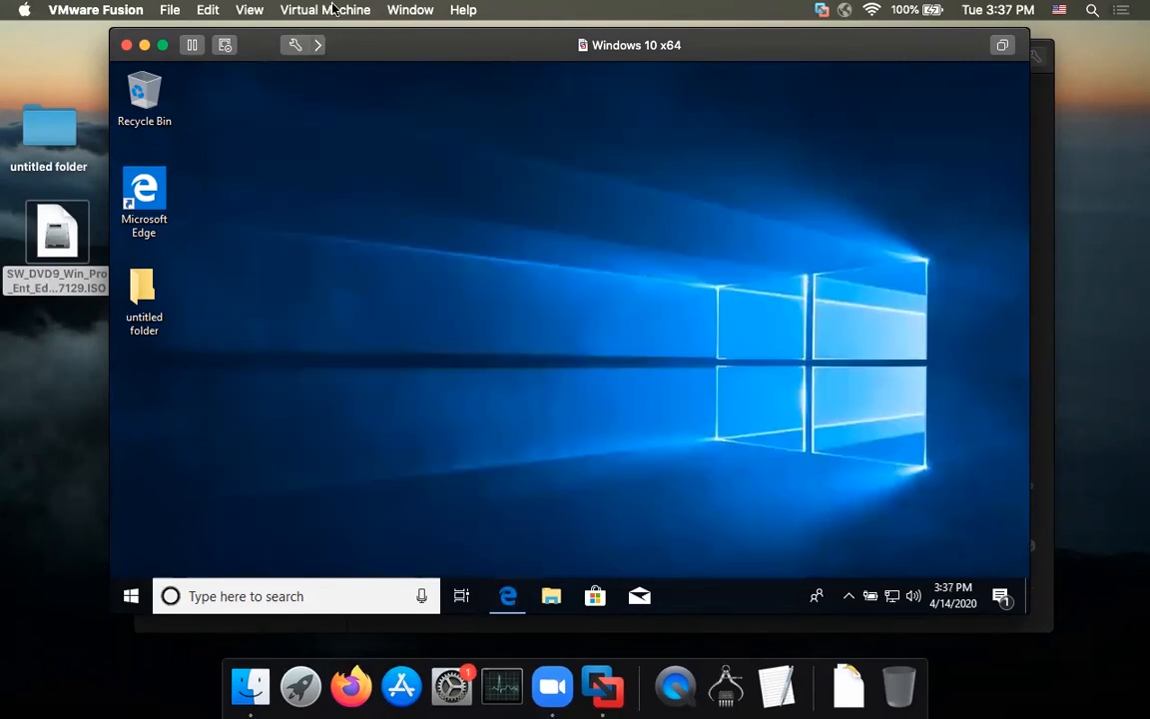
Step: Shut down the Windows guest and open the VM's settings showing the 60 GB hard disk
click(337, 9)
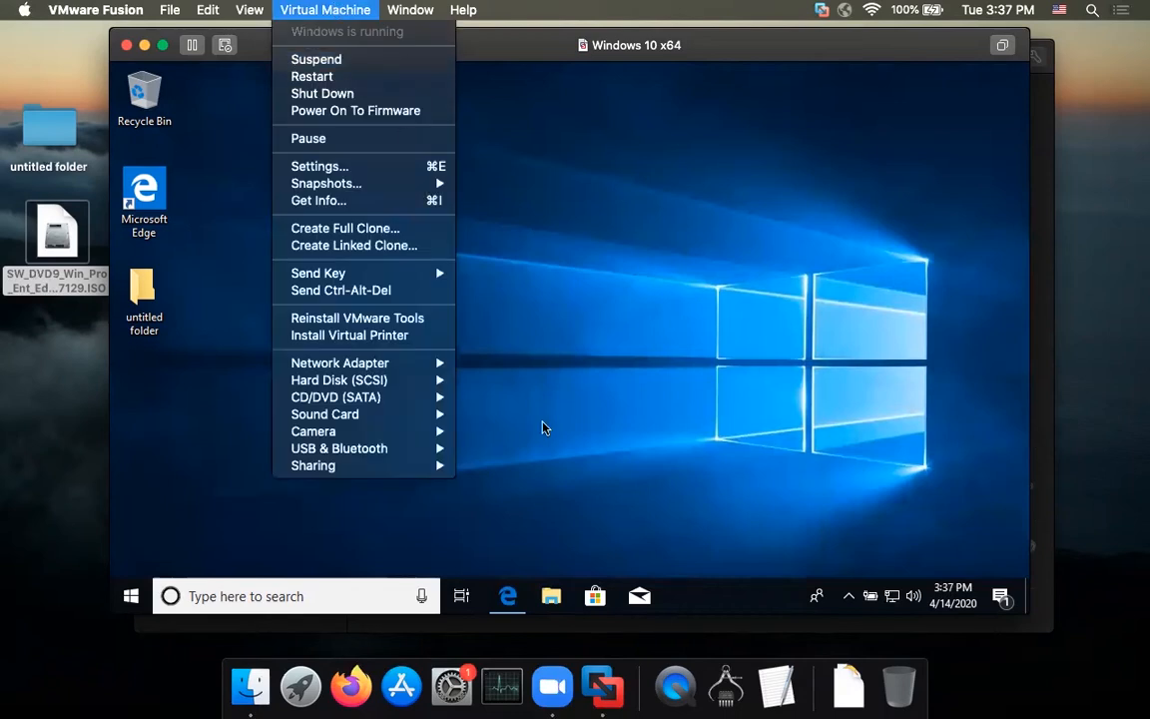
click(521, 598)
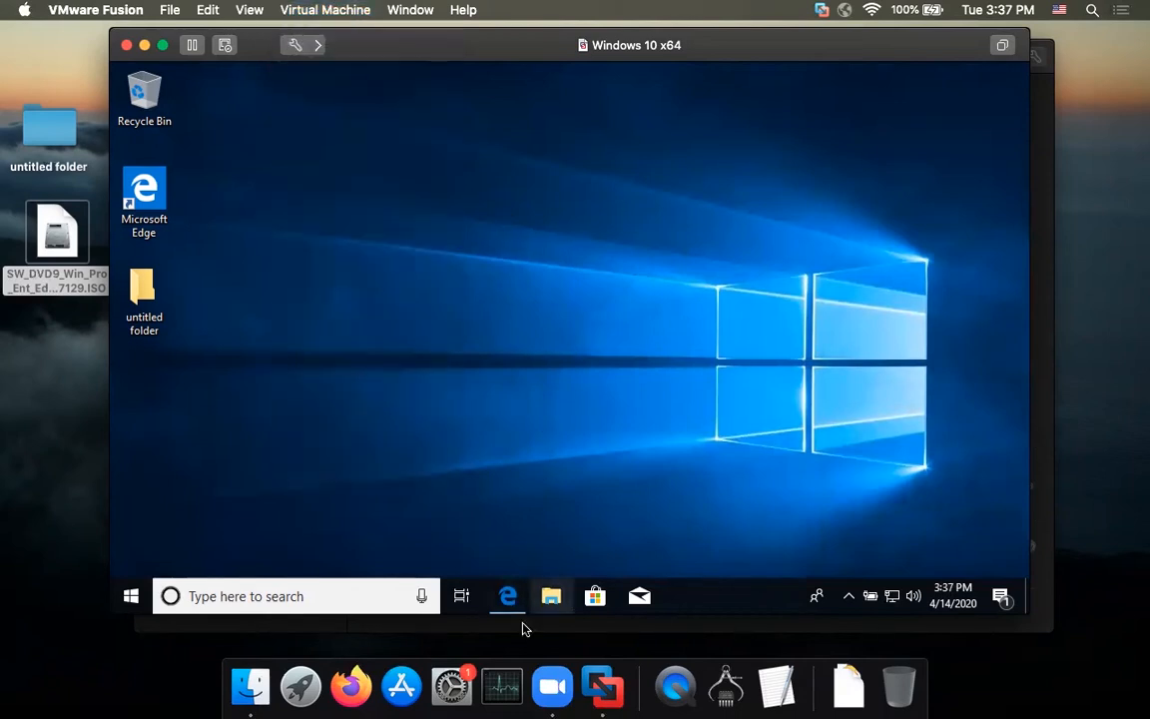
click(305, 9)
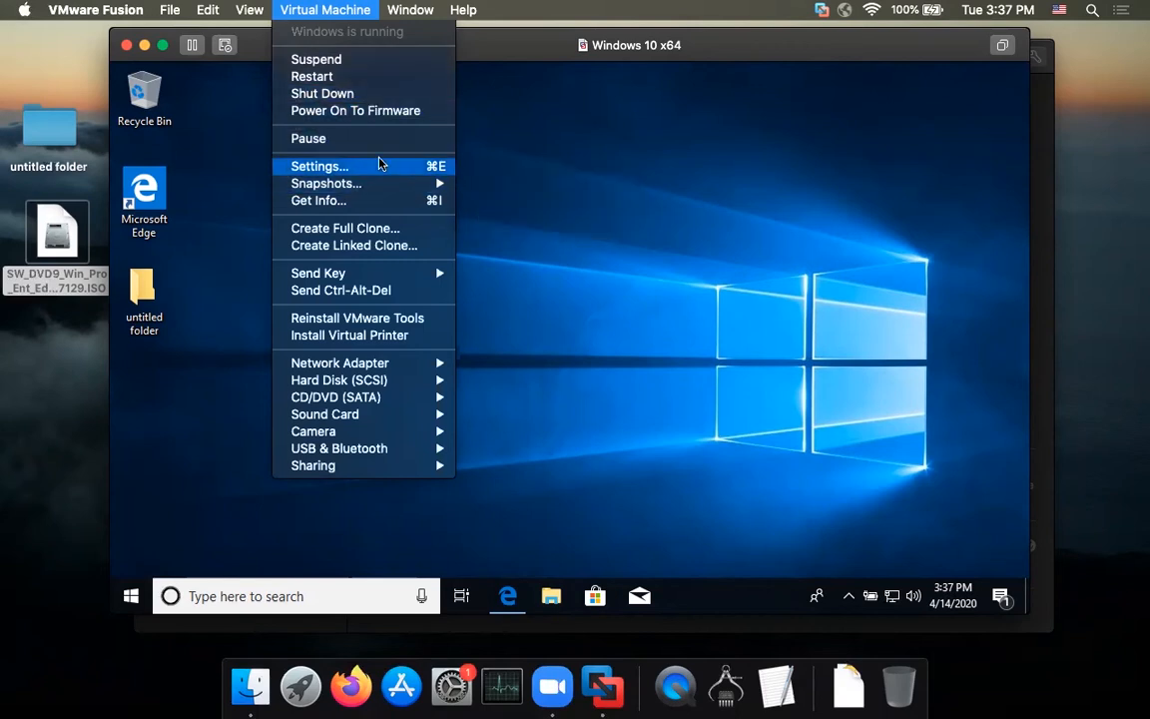
click(373, 95)
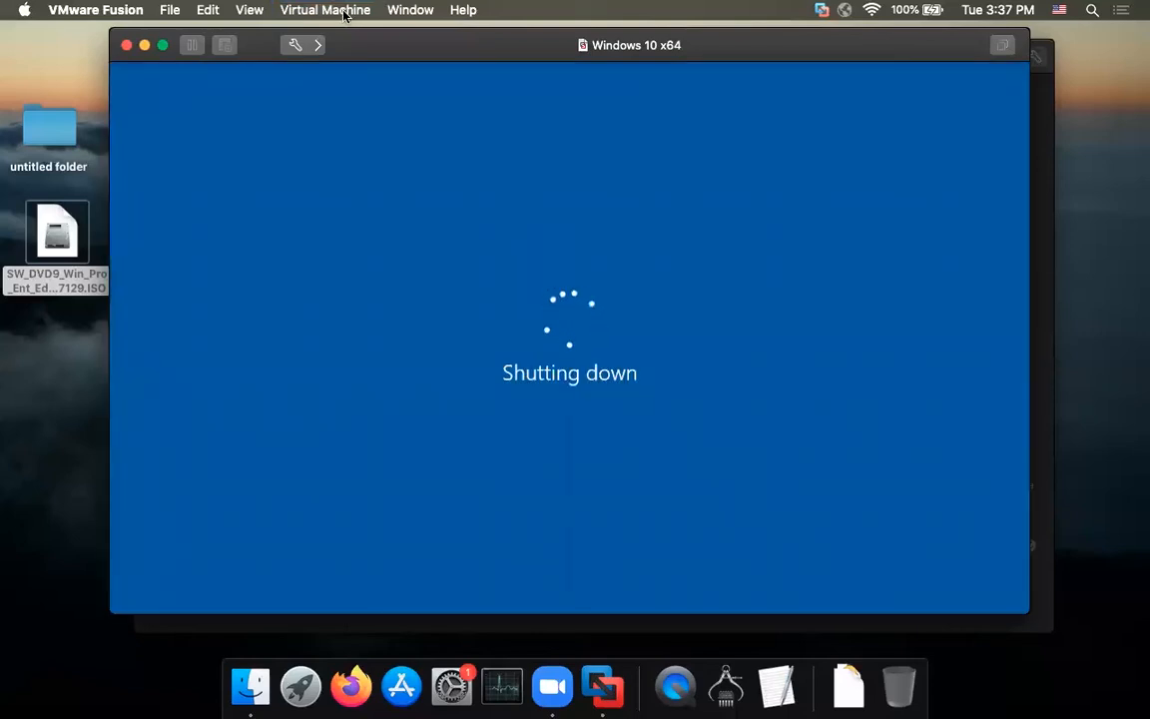
click(325, 10)
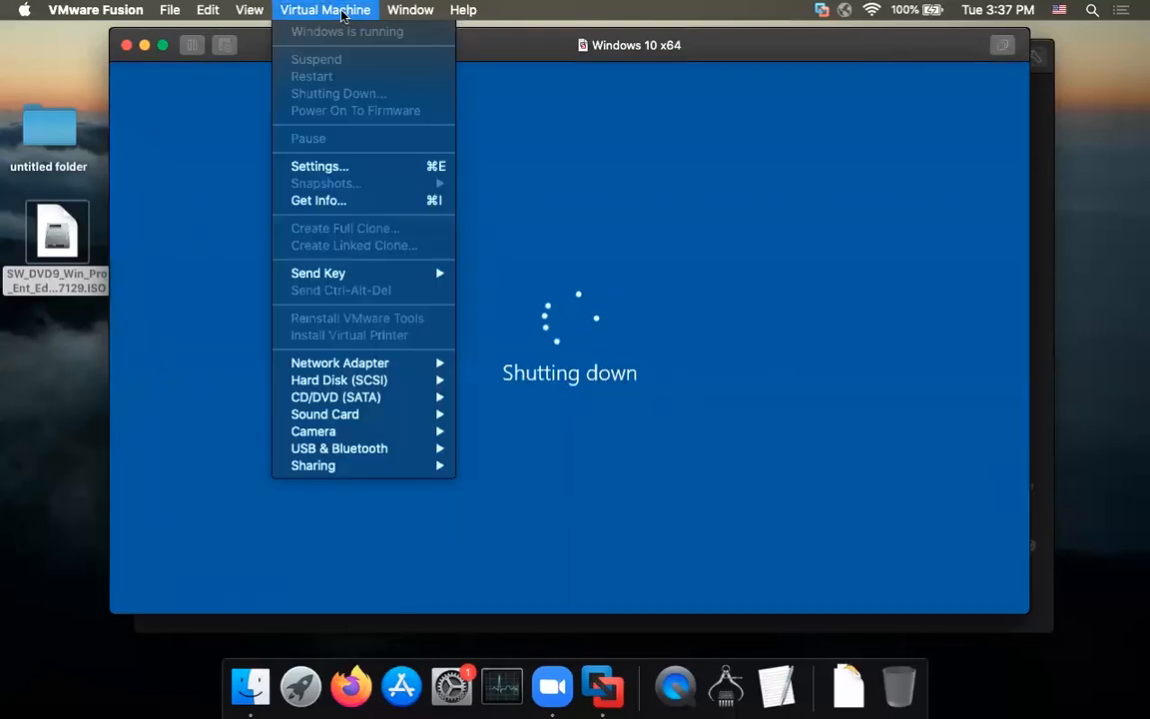
click(387, 171)
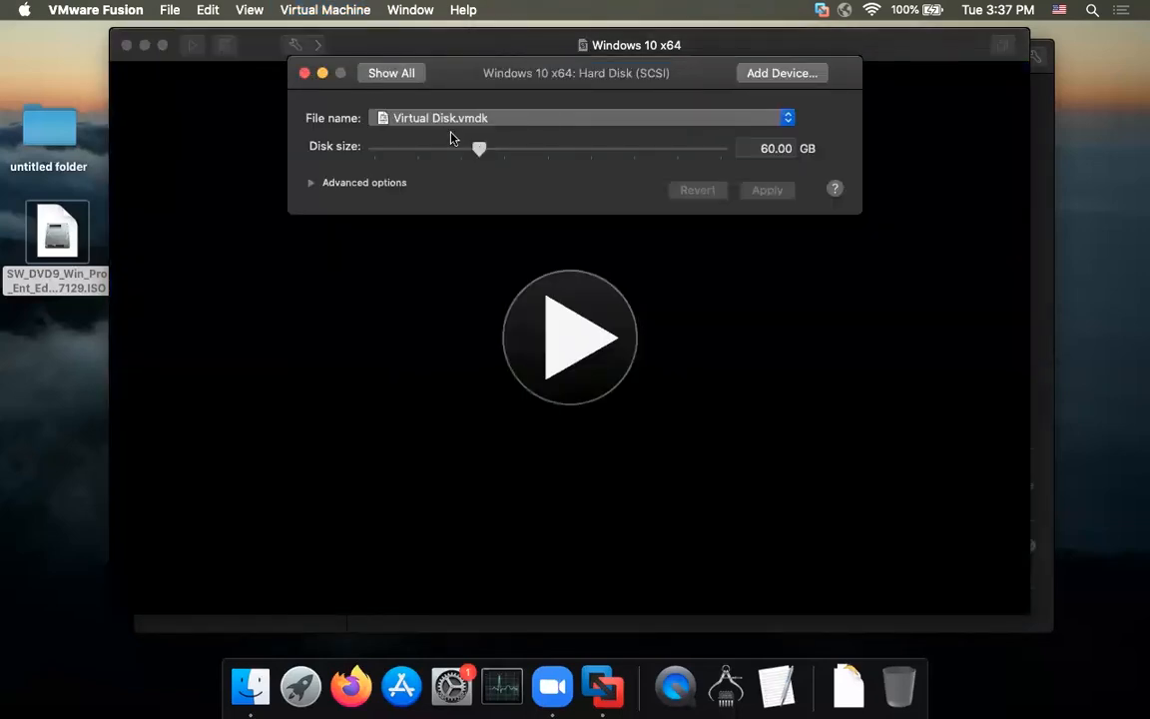
Step: Expand the virtual hard disk to 67 GB and apply the change
click(304, 74)
click(340, 10)
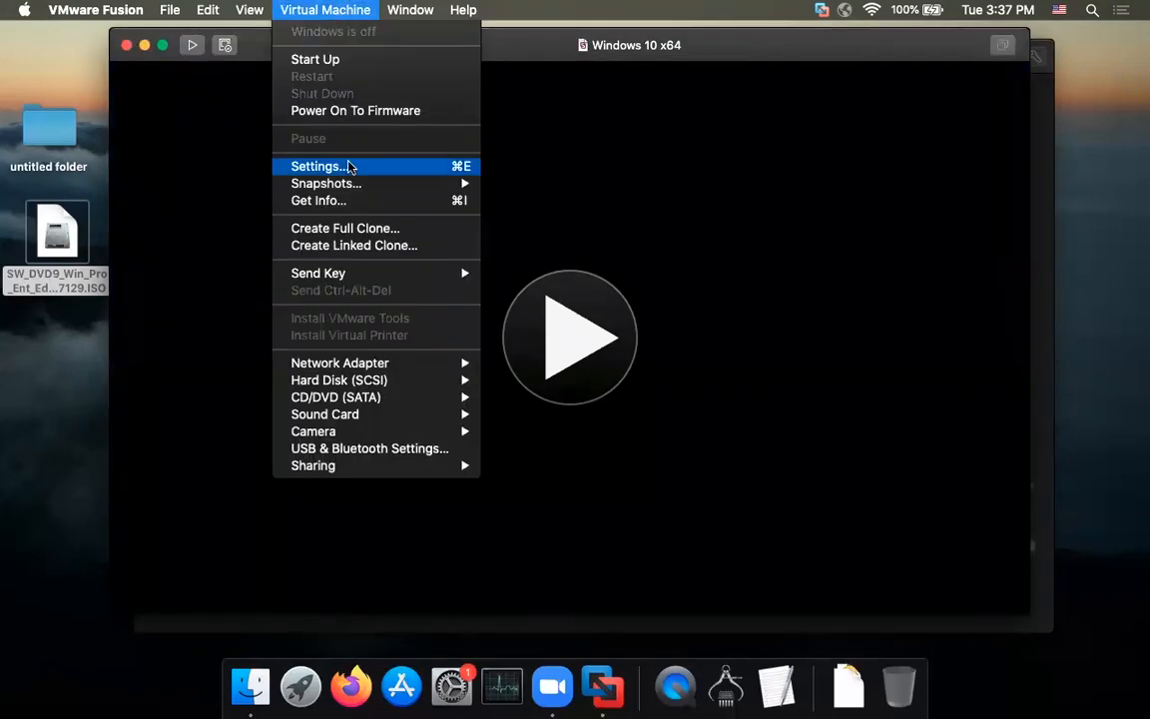
click(349, 166)
click(416, 232)
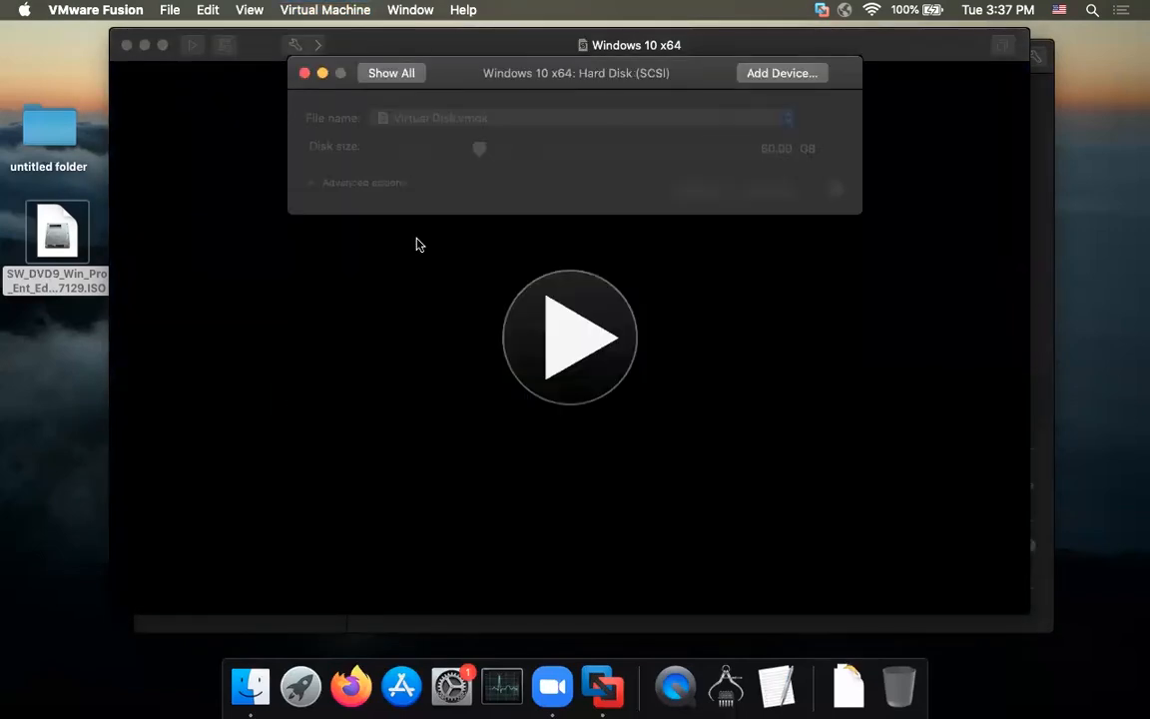
drag(481, 150, 491, 150)
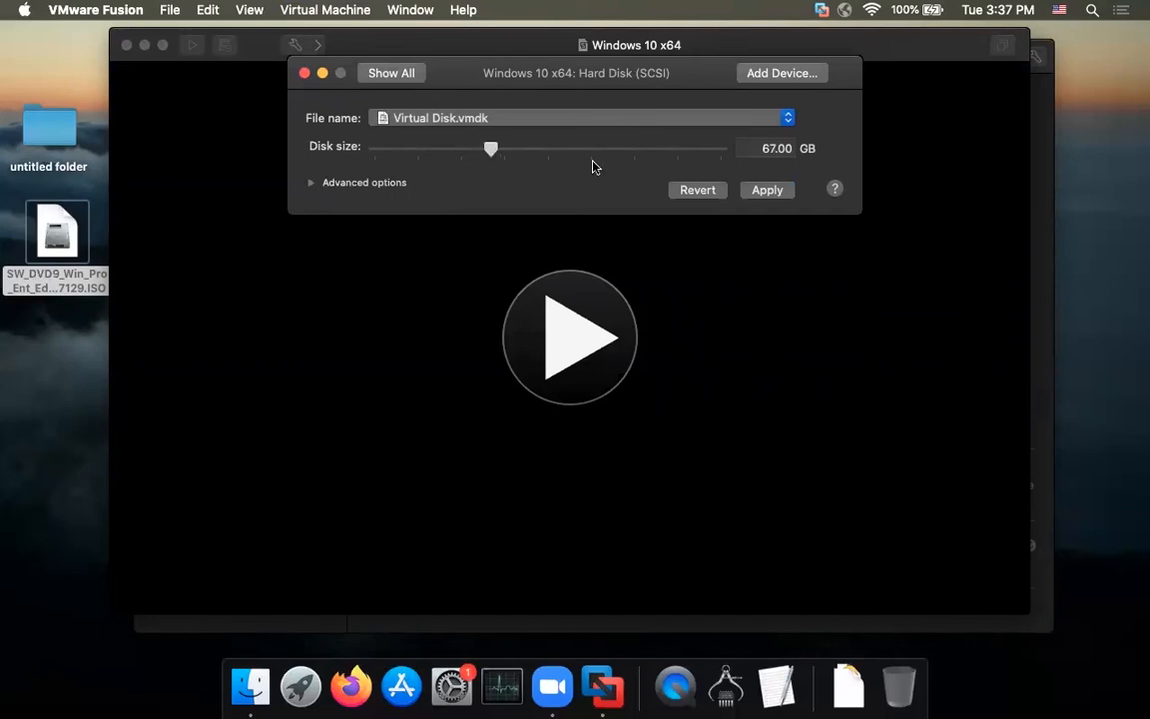
click(764, 189)
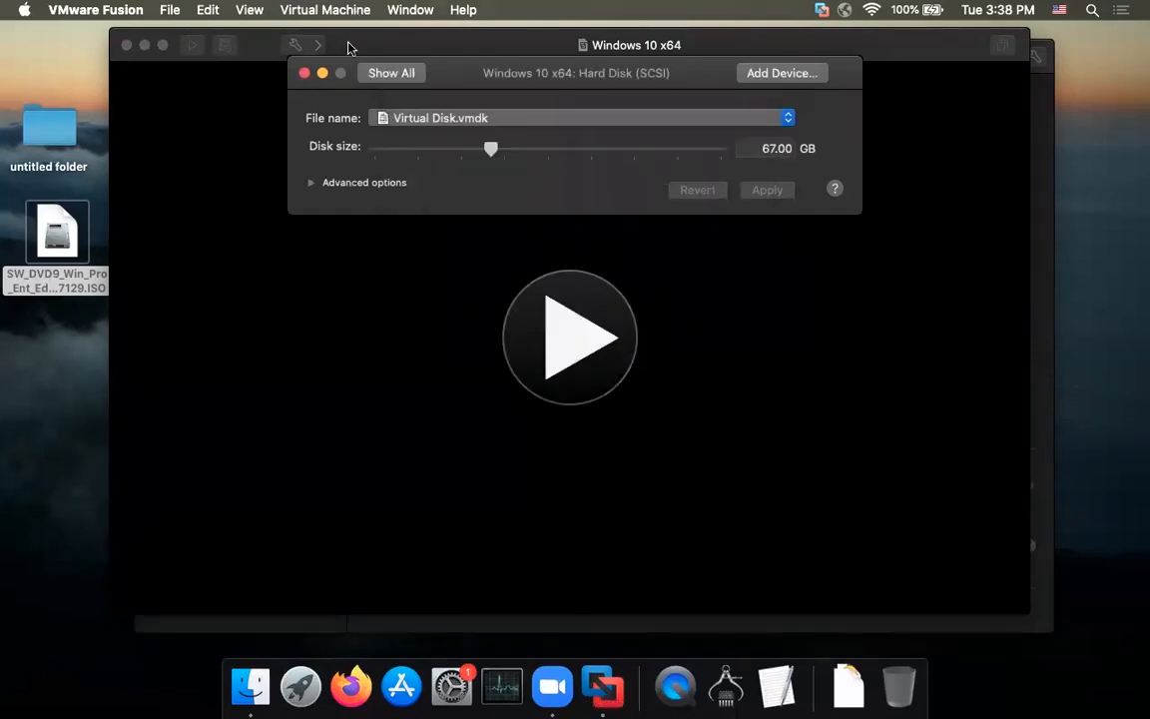
Step: Raise the VM's memory to 5120 MB and start the Windows VM again
click(304, 72)
click(326, 12)
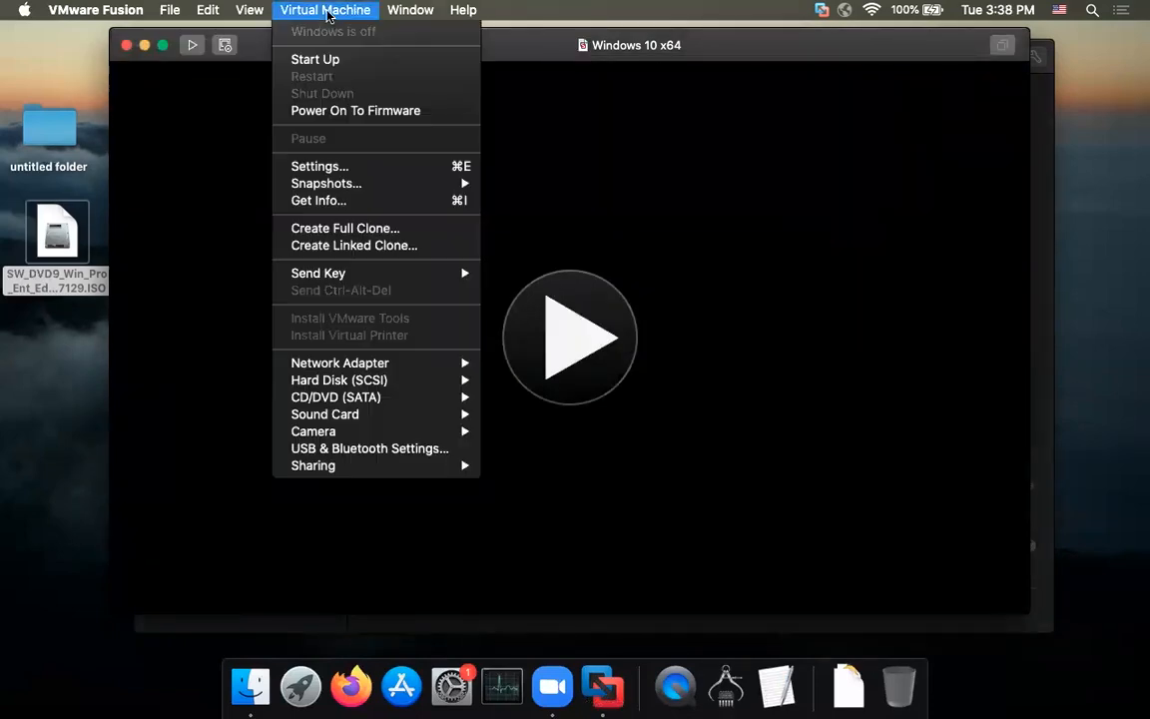
click(358, 169)
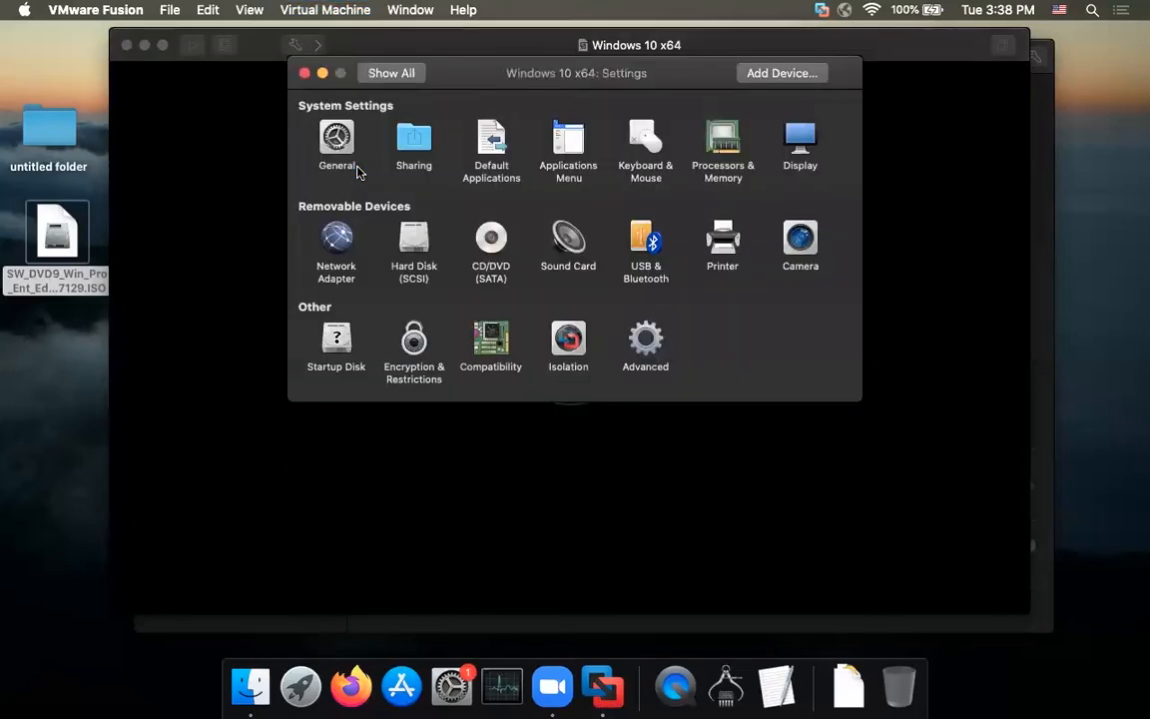
click(711, 140)
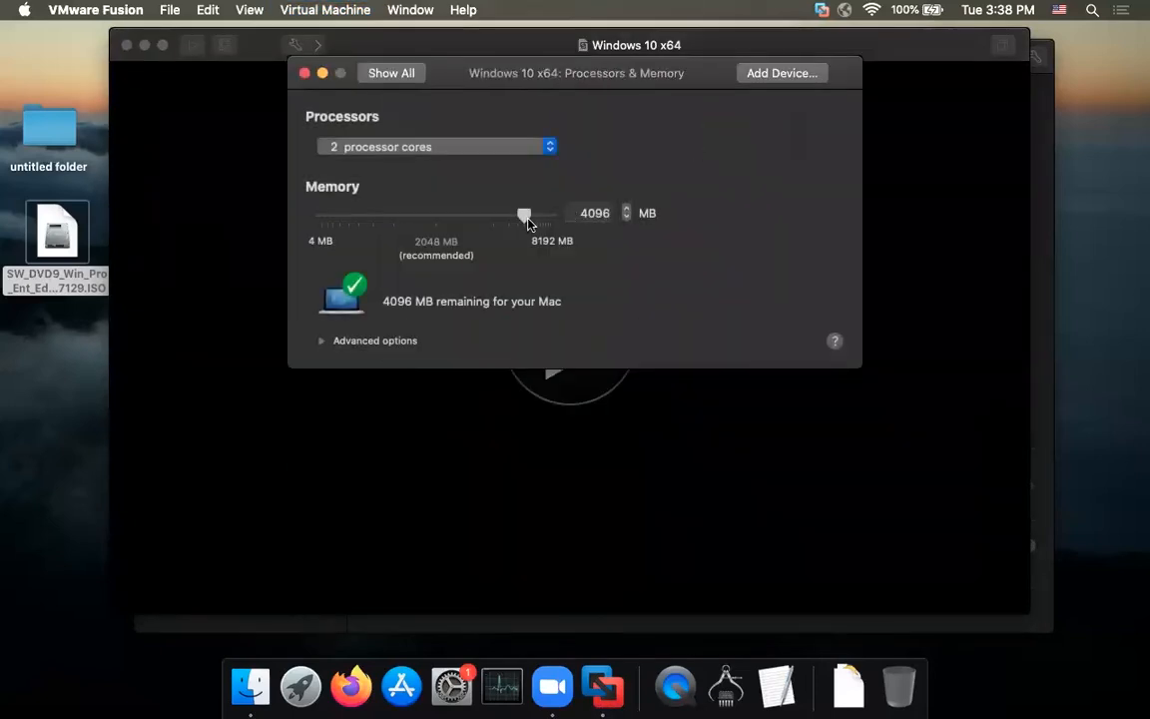
drag(525, 216, 535, 221)
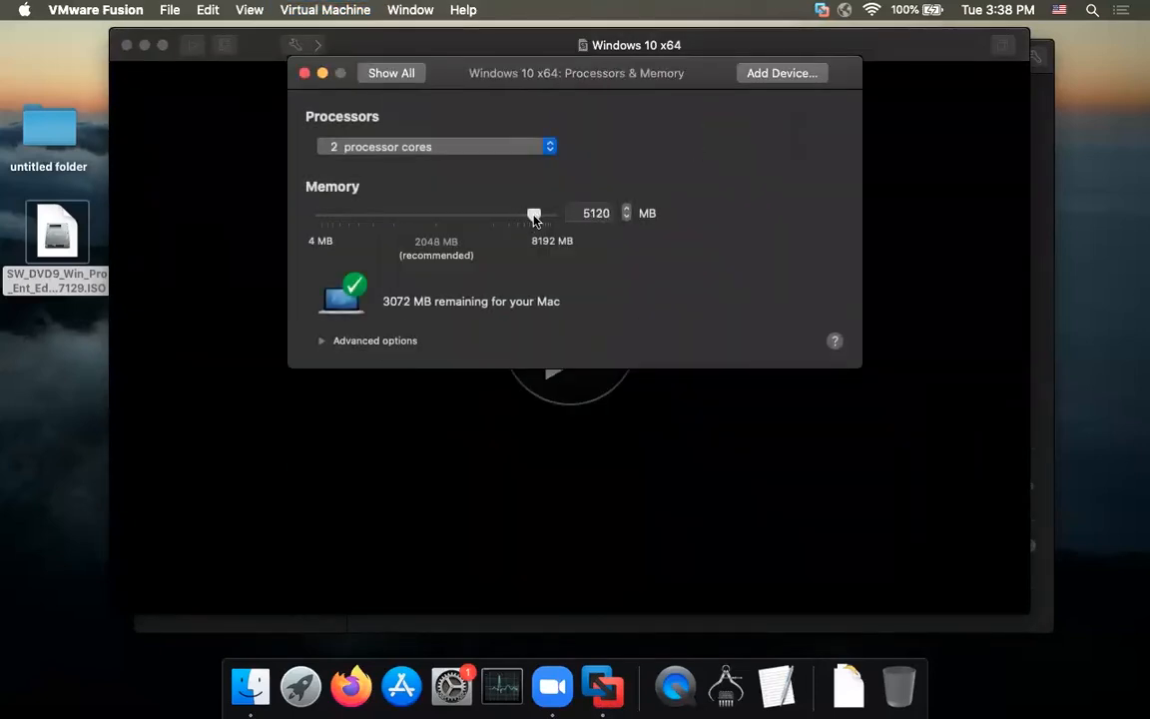
click(305, 74)
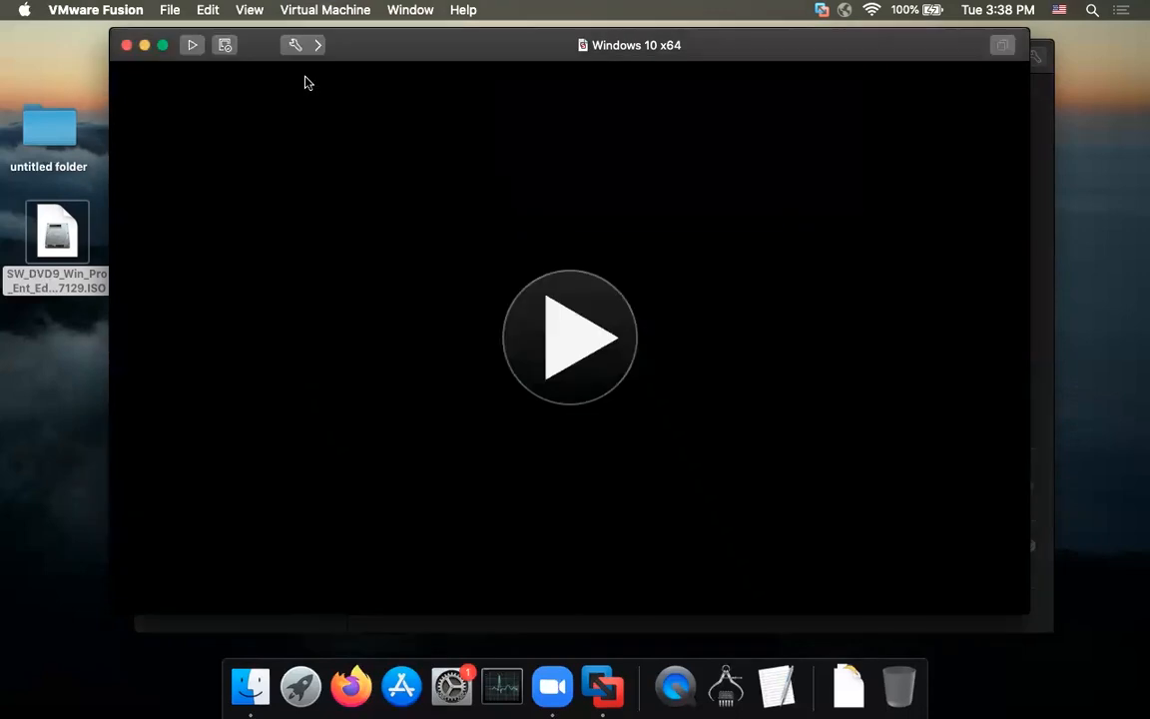
click(569, 341)
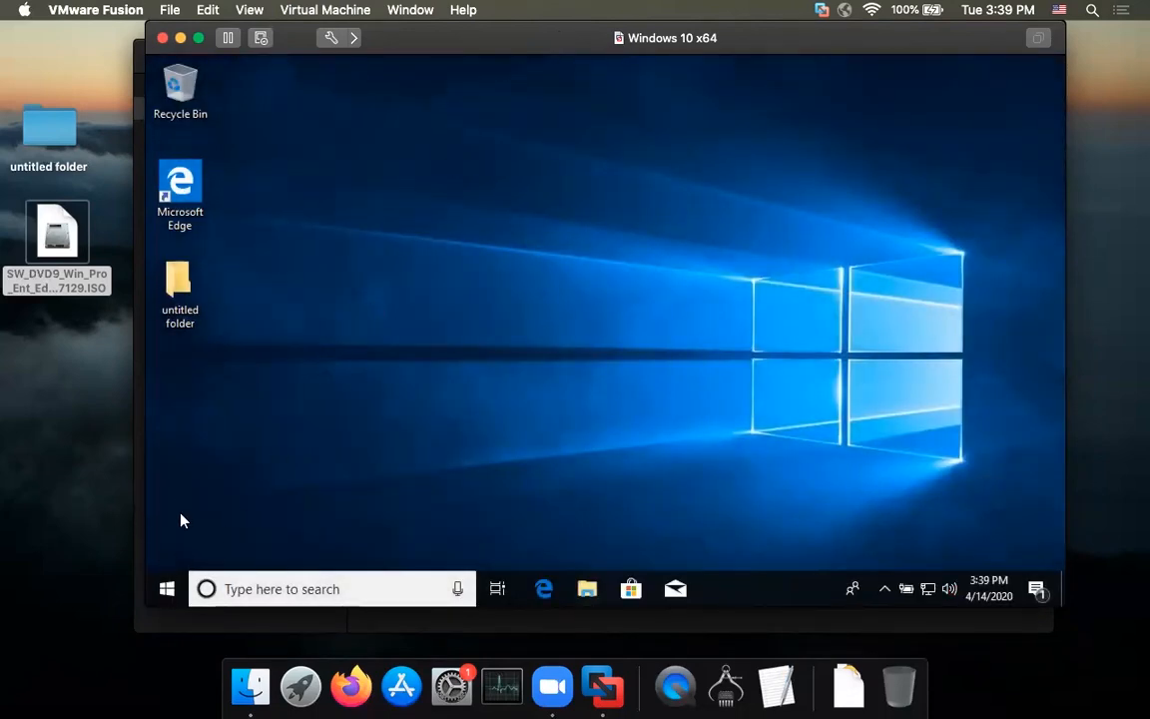
Step: Open the System About page to confirm the device specifications, including 5.00 GB RAM
right_click(164, 589)
click(263, 194)
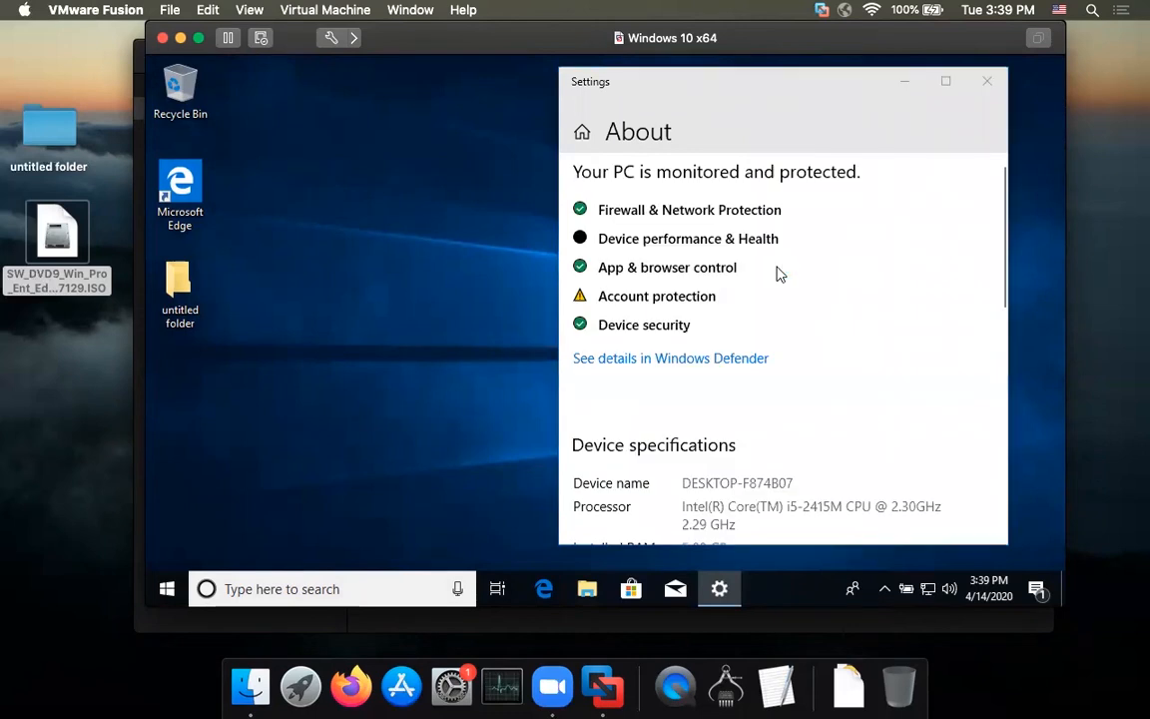
scroll(777, 274, down, 3)
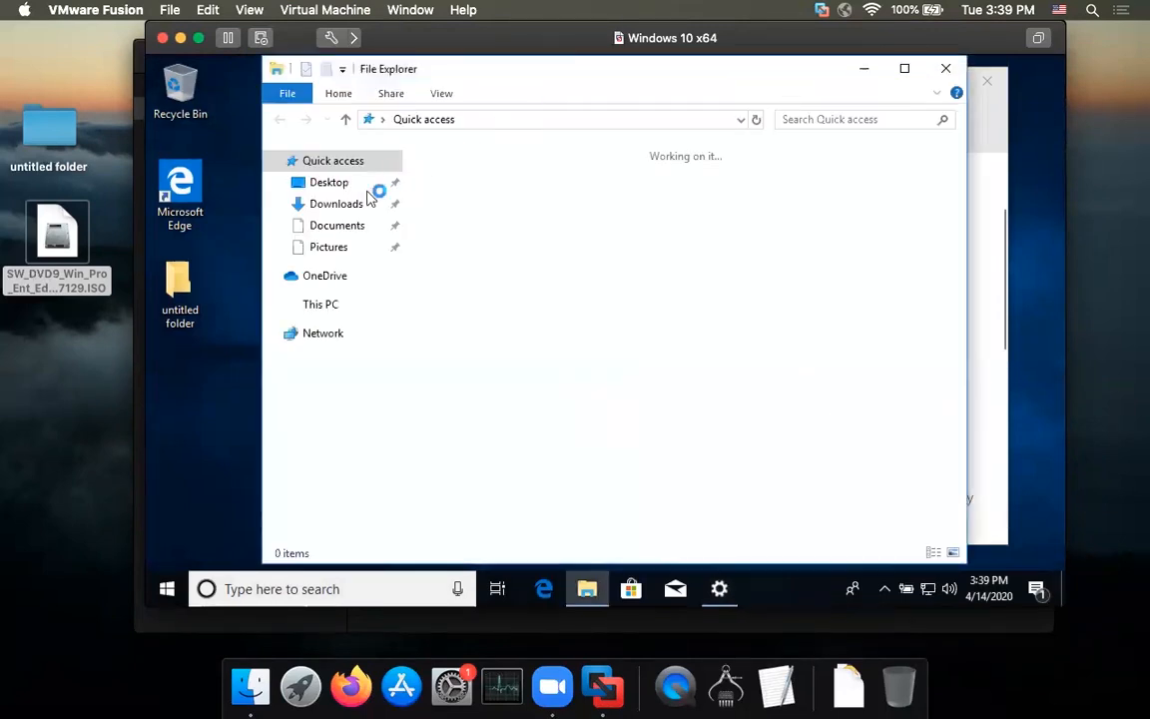
Step: Confirm Local Disk (C:) shows 66.6 GB in This PC, then close File Explorer and About
click(321, 304)
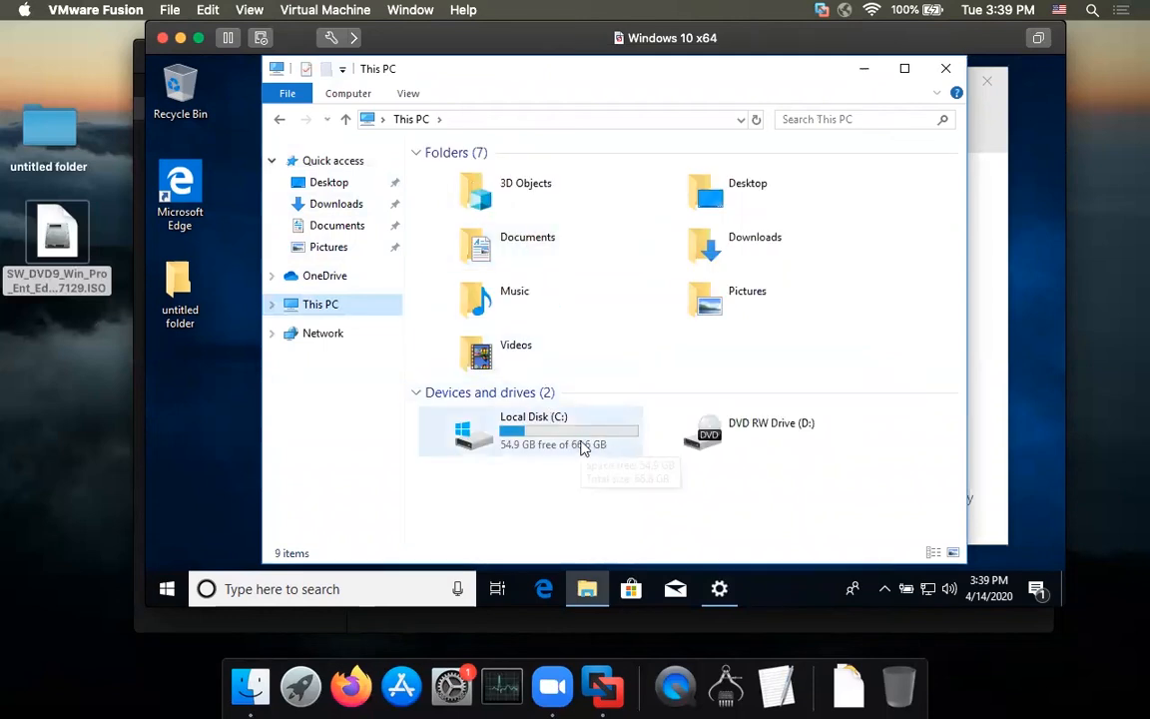
click(946, 69)
click(987, 79)
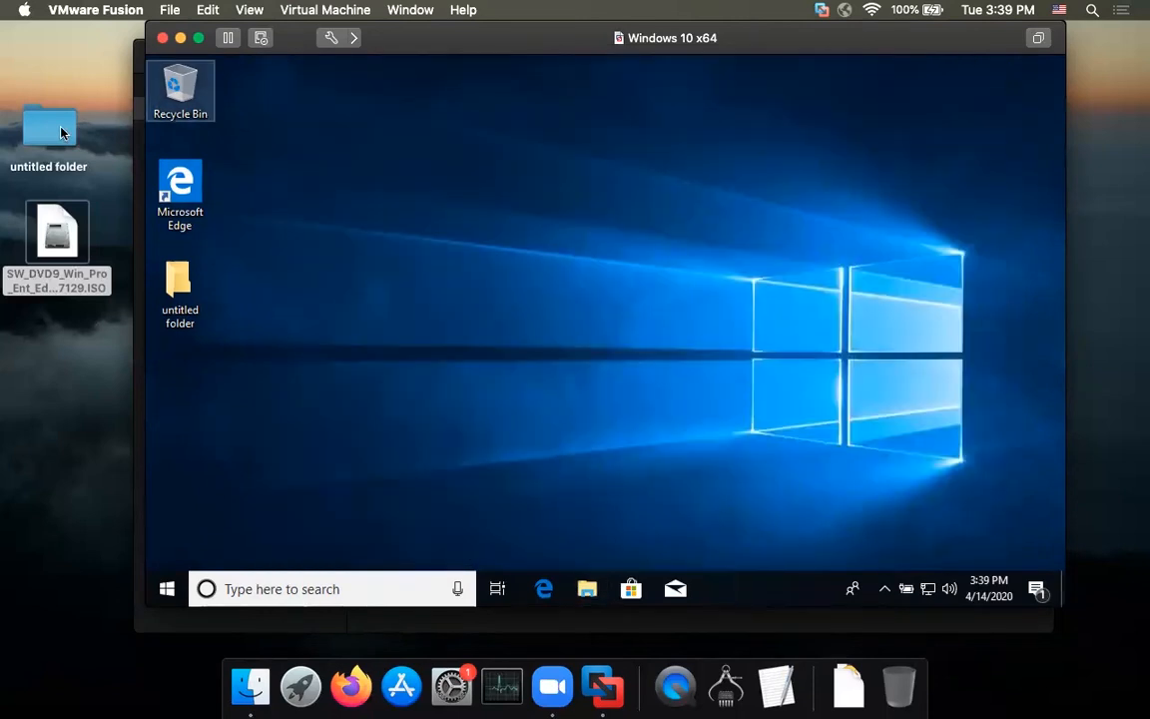
Step: Drag the Mac's untitled folder into Windows, then create 'New folder' there and drag it to the Mac
click(61, 132)
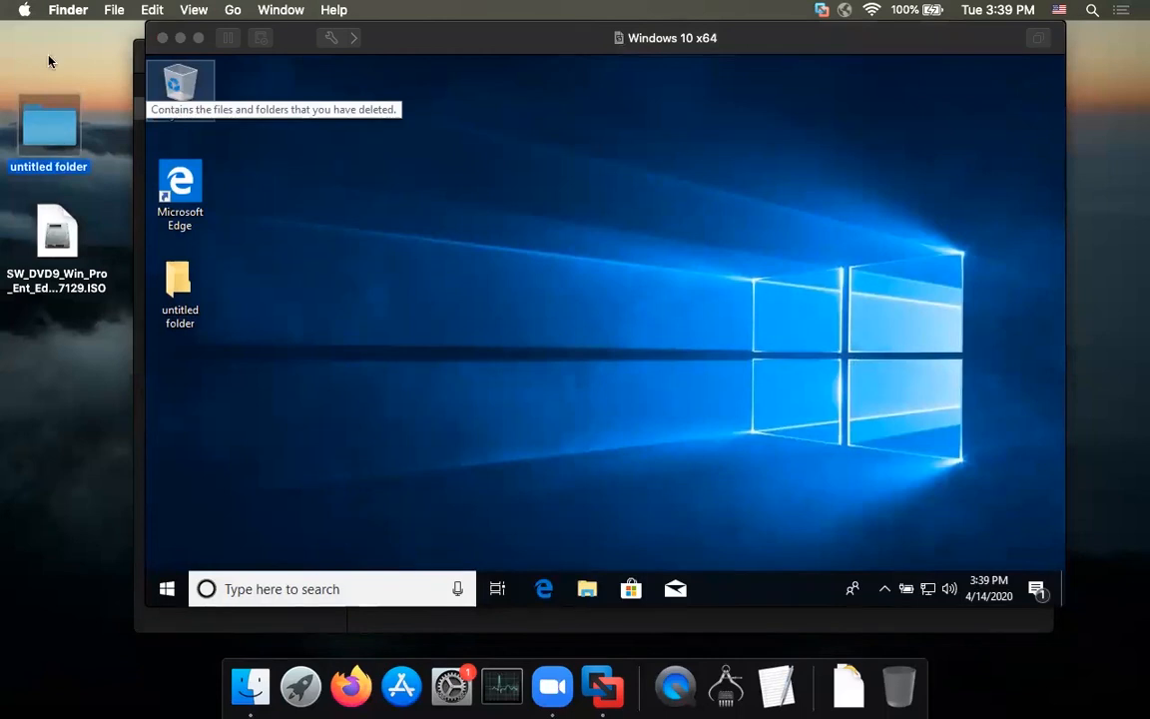
drag(42, 133, 691, 139)
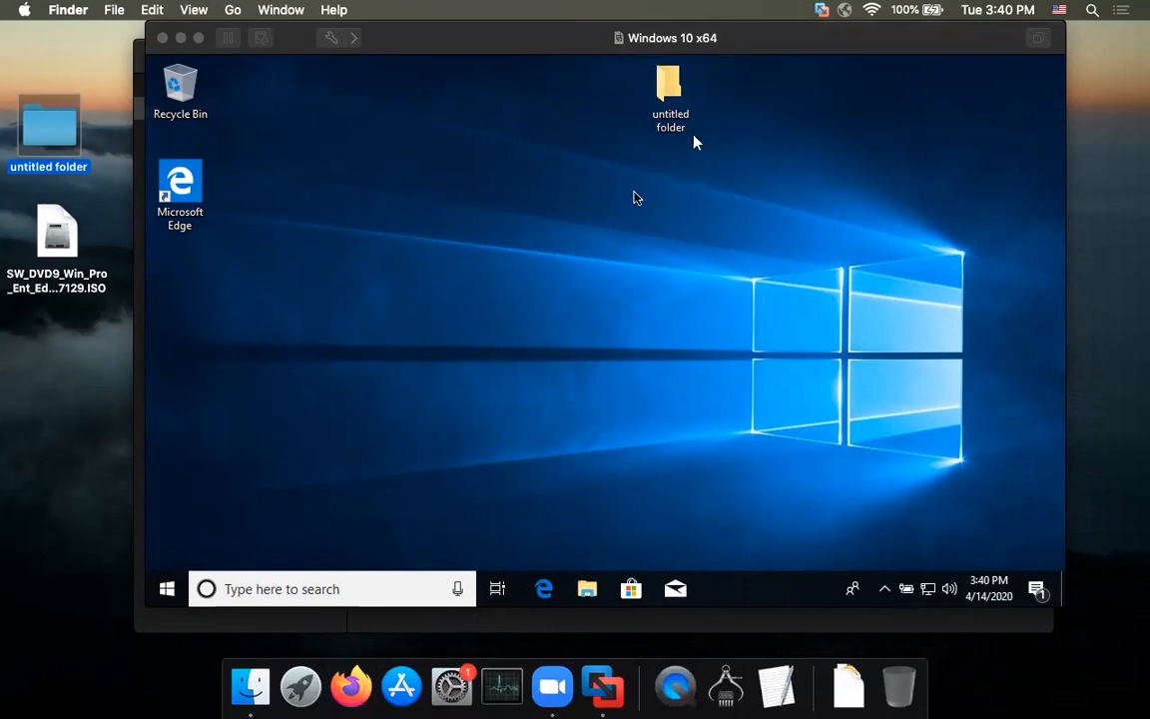
click(557, 265)
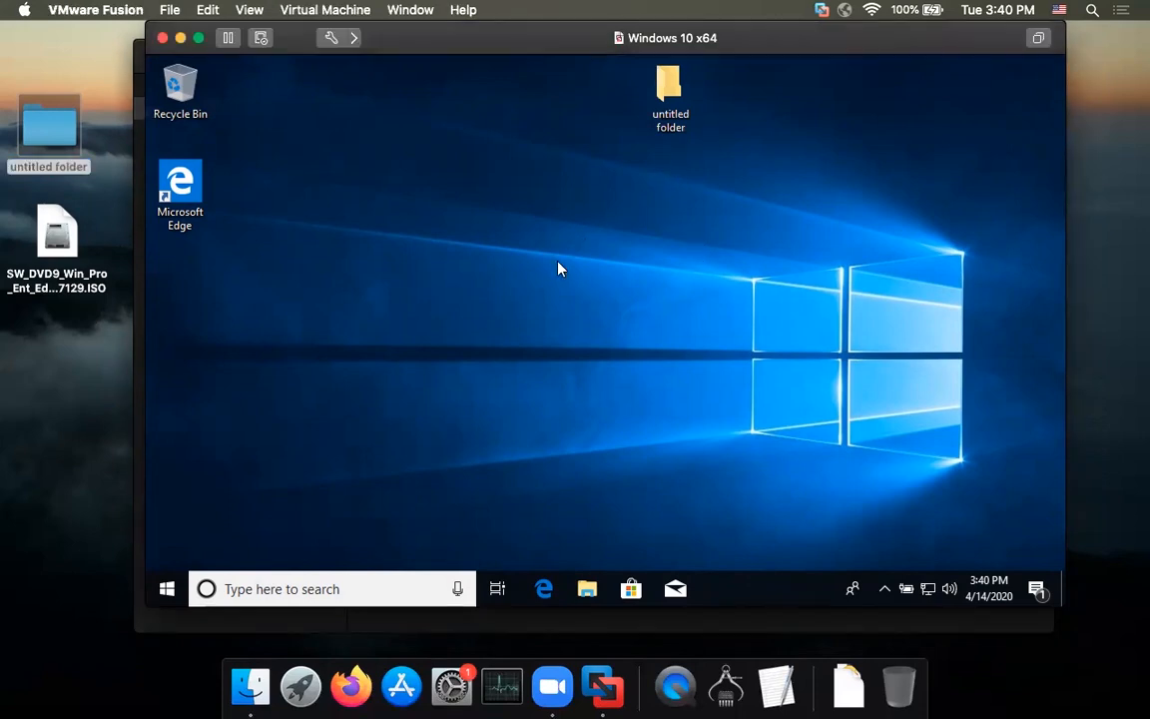
right_click(557, 264)
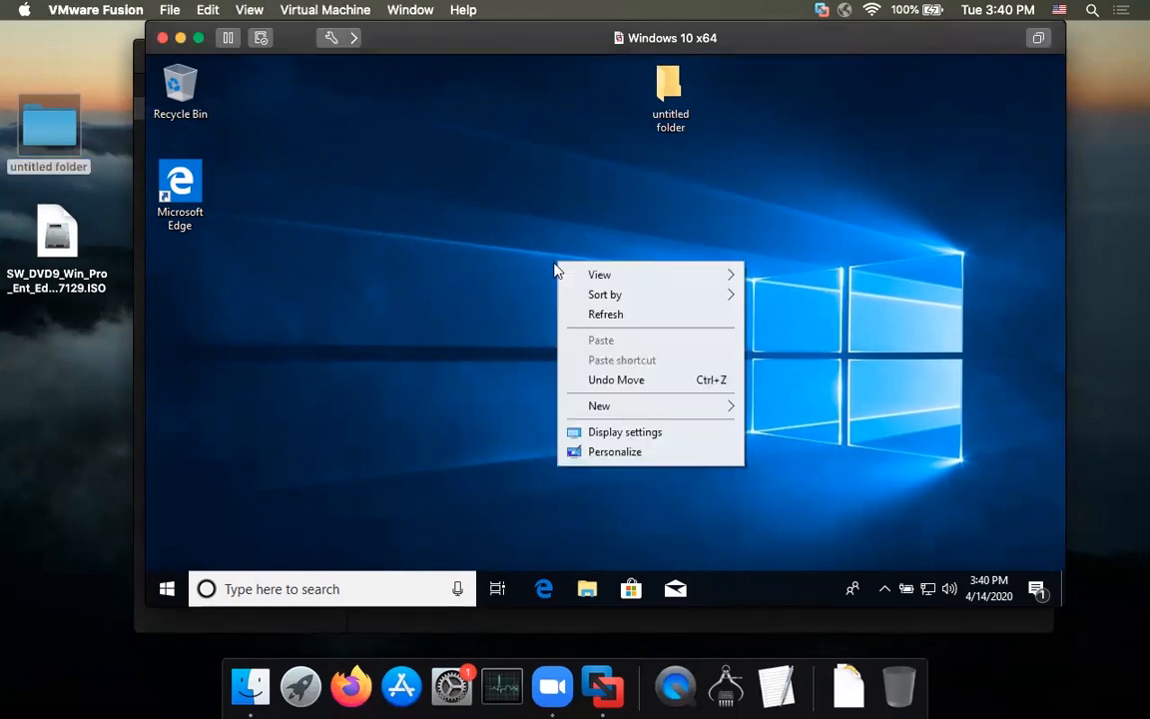
click(789, 405)
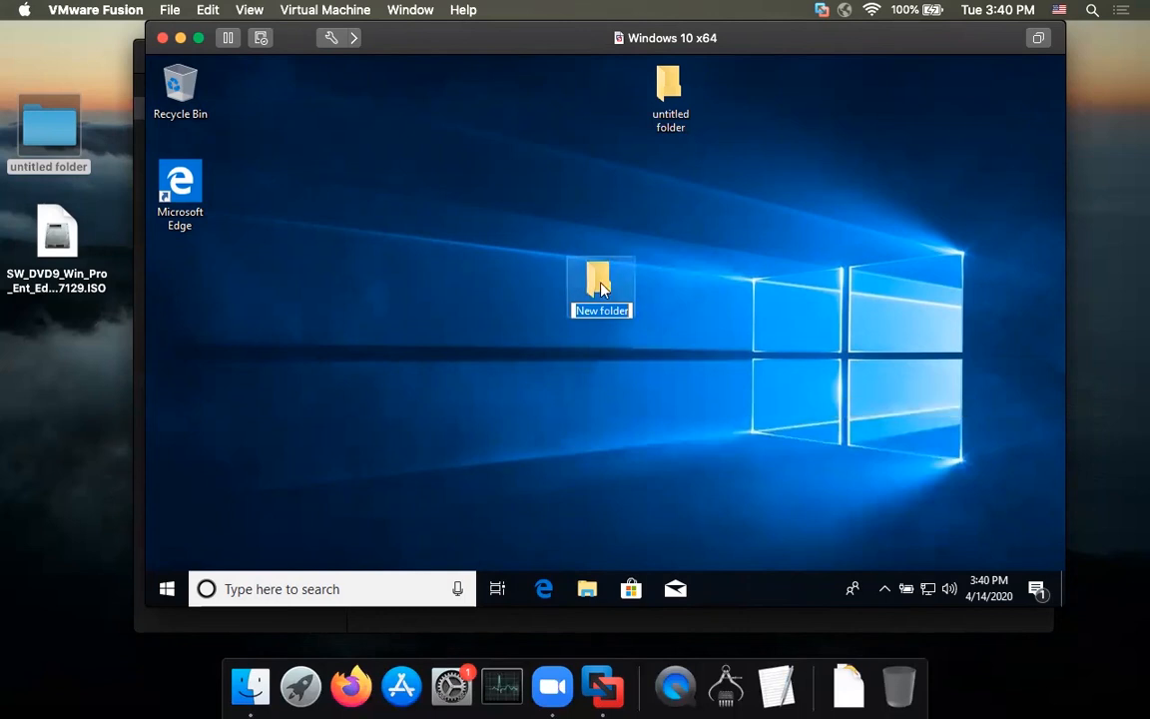
click(595, 276)
drag(596, 275, 45, 334)
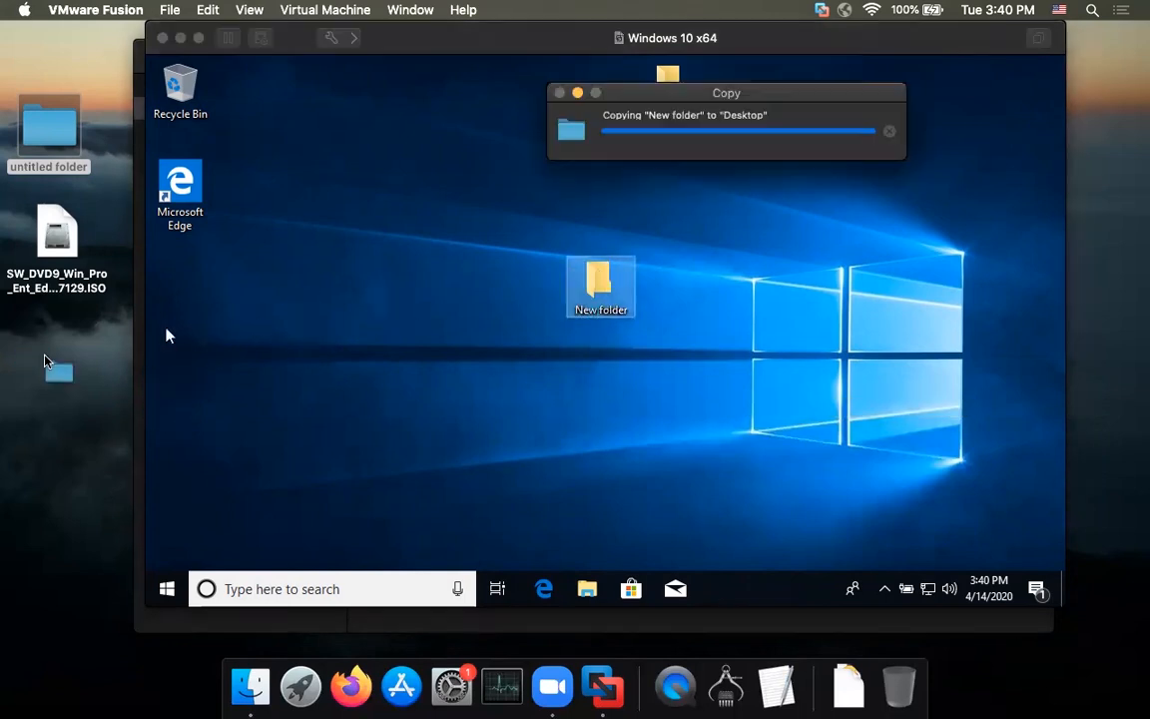
click(83, 342)
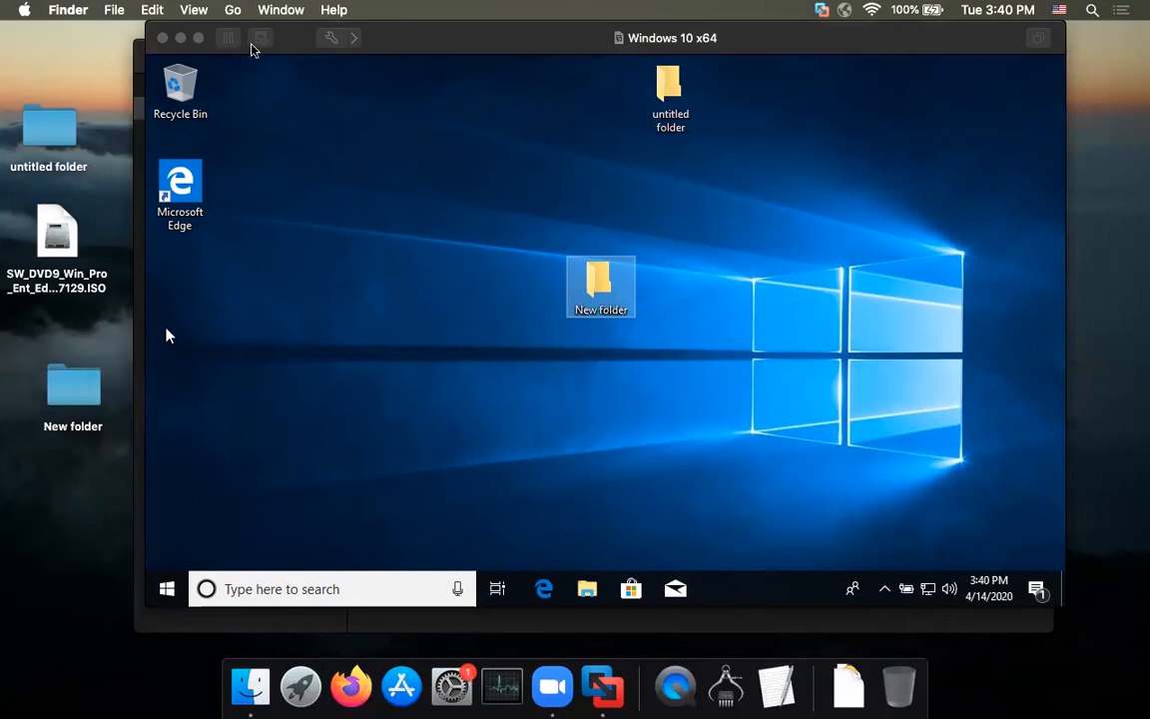